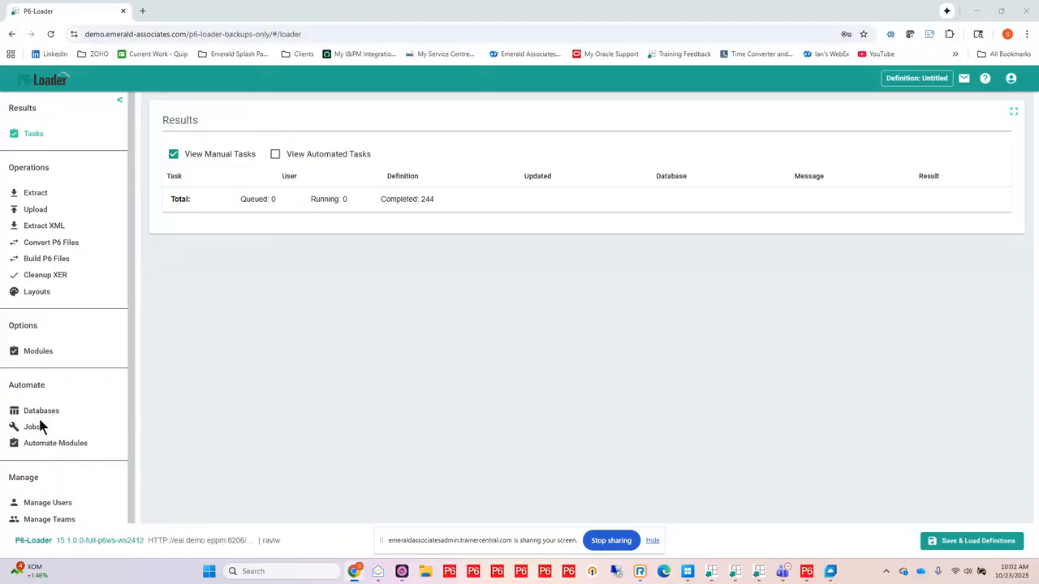
Step: Open the automation settings of the 1-demo-2020 database for editing
left_click(42, 413)
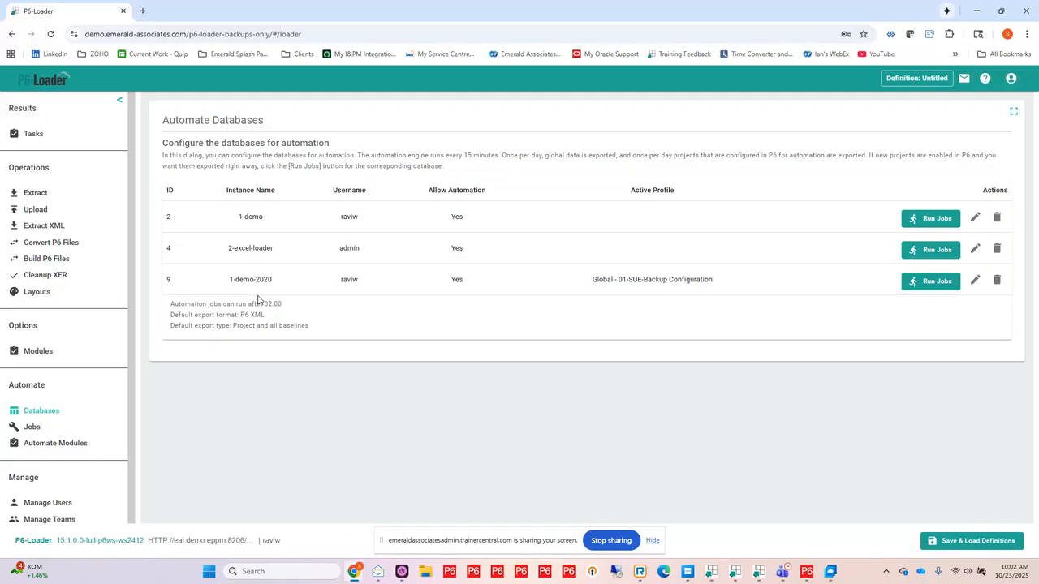
left_click(974, 282)
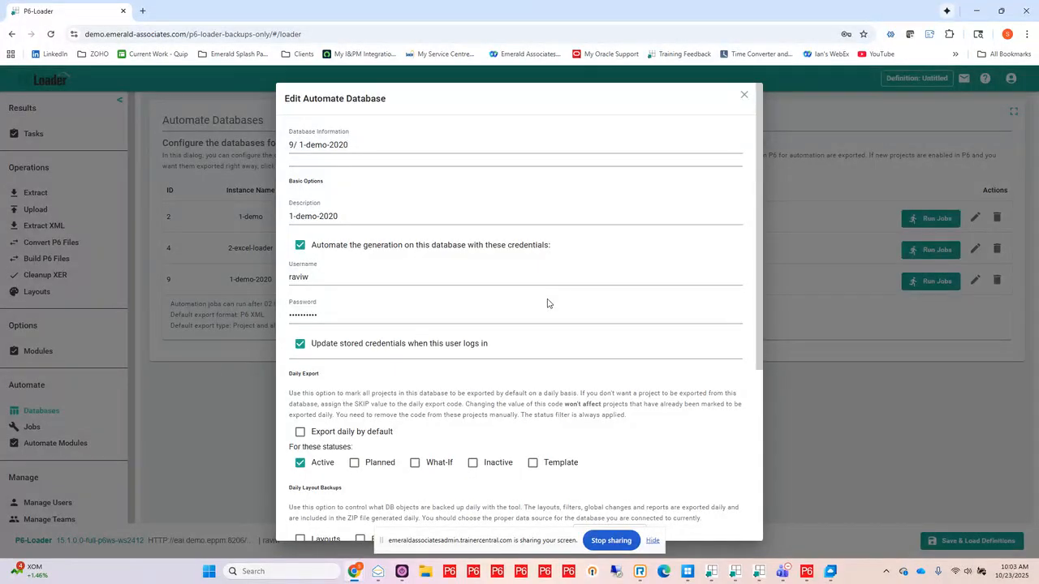
scroll(557, 292, "down", 2)
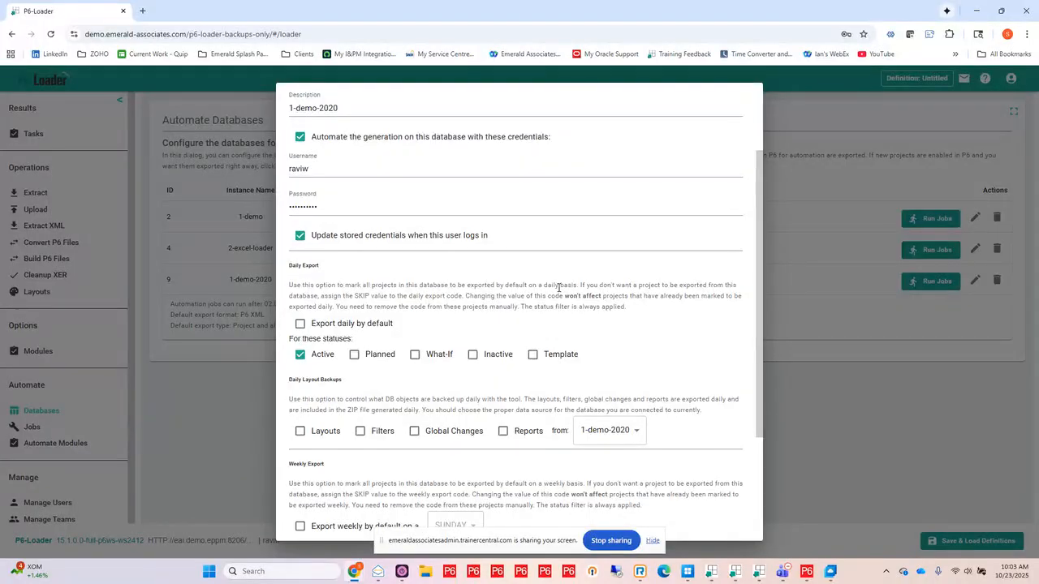
scroll(498, 244, "down", 2)
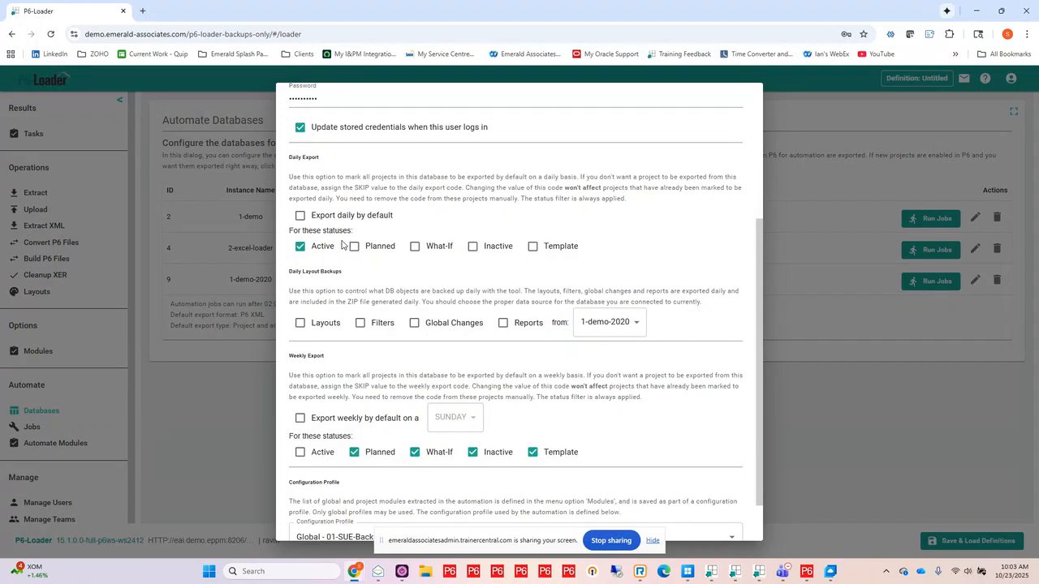
left_click(301, 221)
scroll(355, 373, "down", 1)
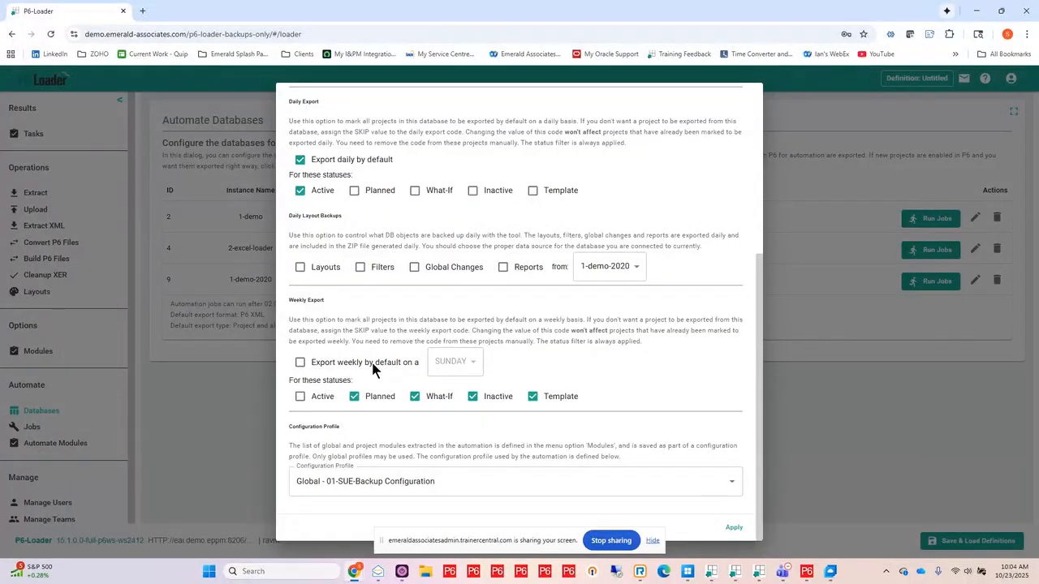
left_click(301, 364)
left_click(470, 363)
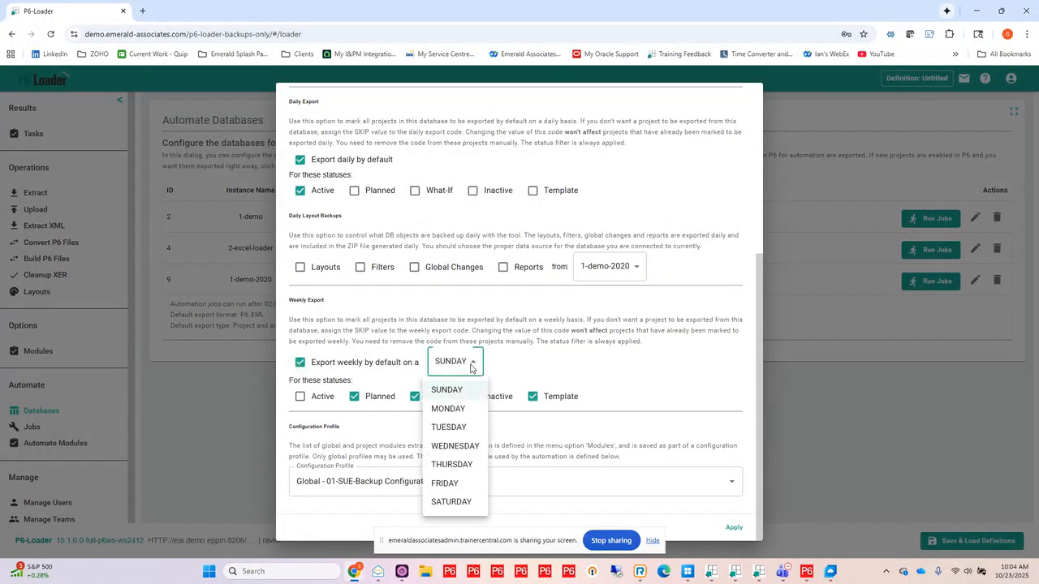
left_click(473, 364)
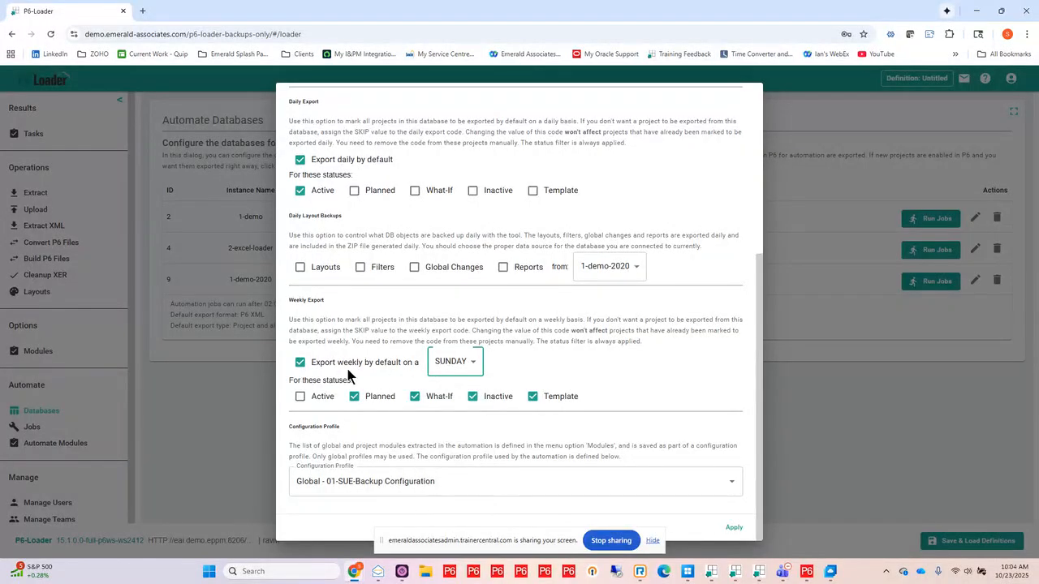
left_click(300, 363)
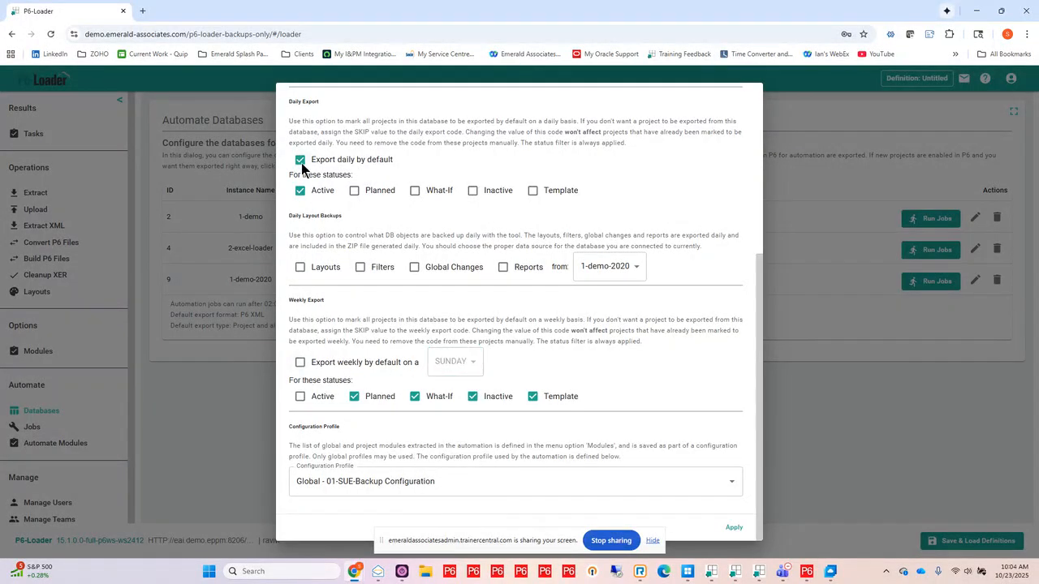
left_click(301, 162)
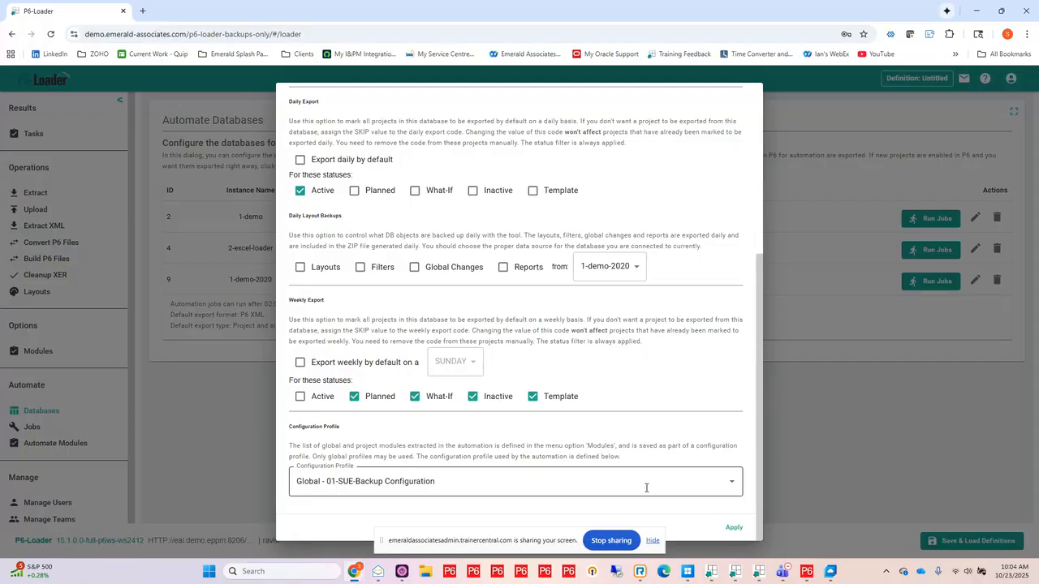
Step: Set the database's configuration profile to G:01-SUE-Backup Configuration and apply the changes
left_click(733, 485)
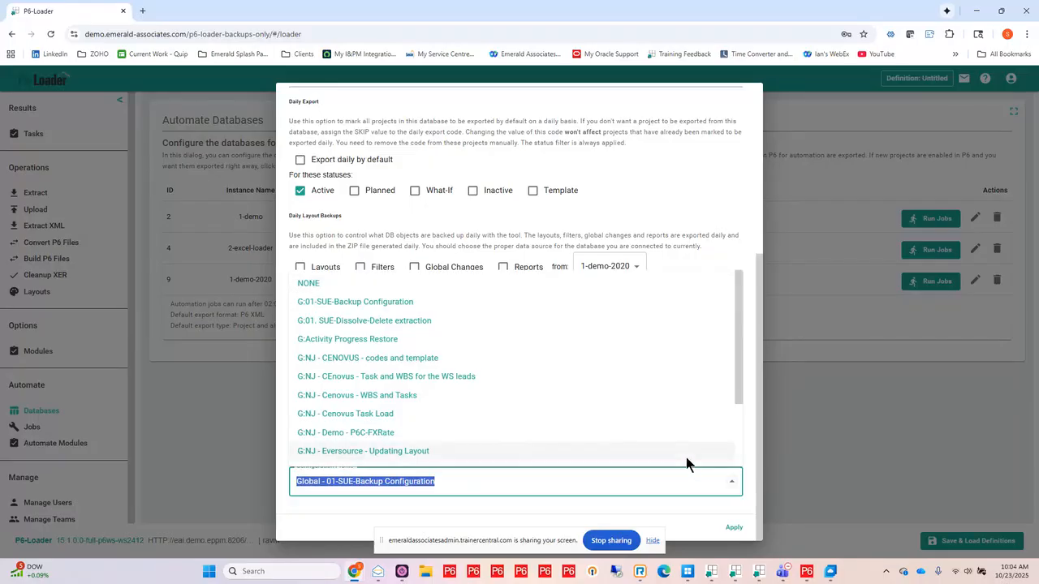
left_click(395, 302)
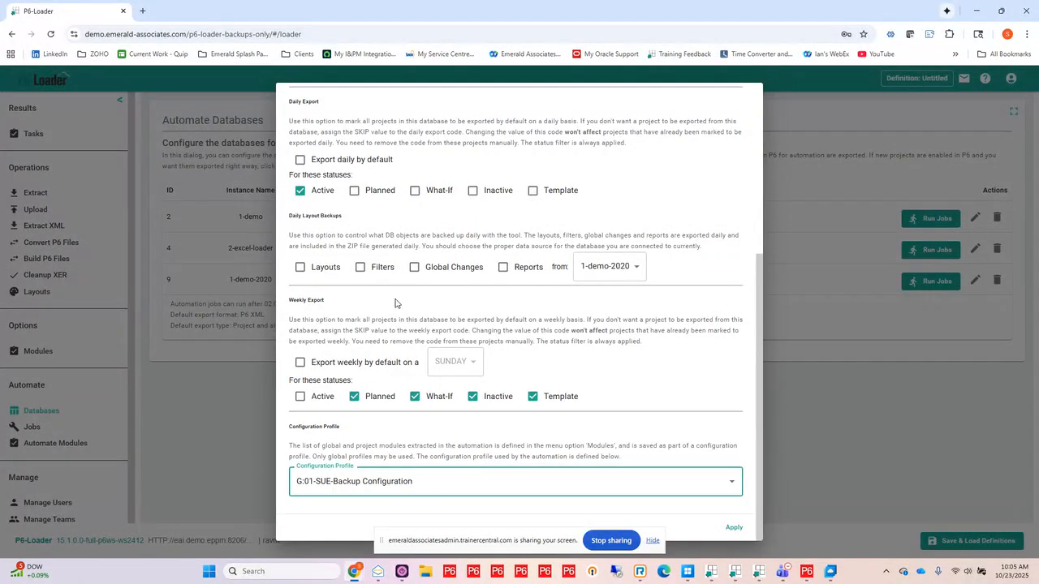
left_click(734, 528)
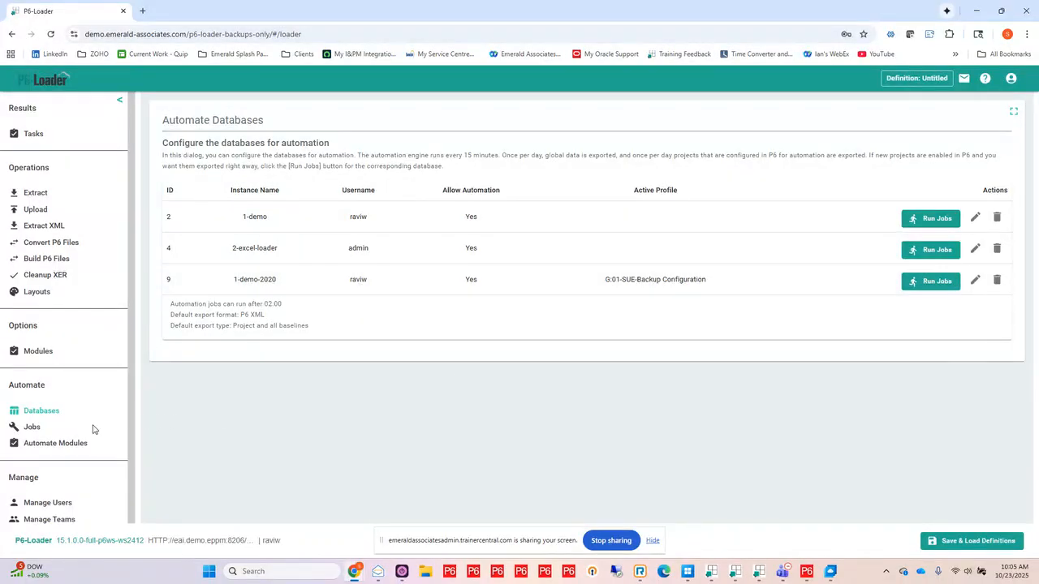
Step: In the automation modules options, clear EPSBenefitPlan, EPSSpendingPlan, EPSBudgetChangeLog and EPSFunding under the global modules' global info
left_click(51, 445)
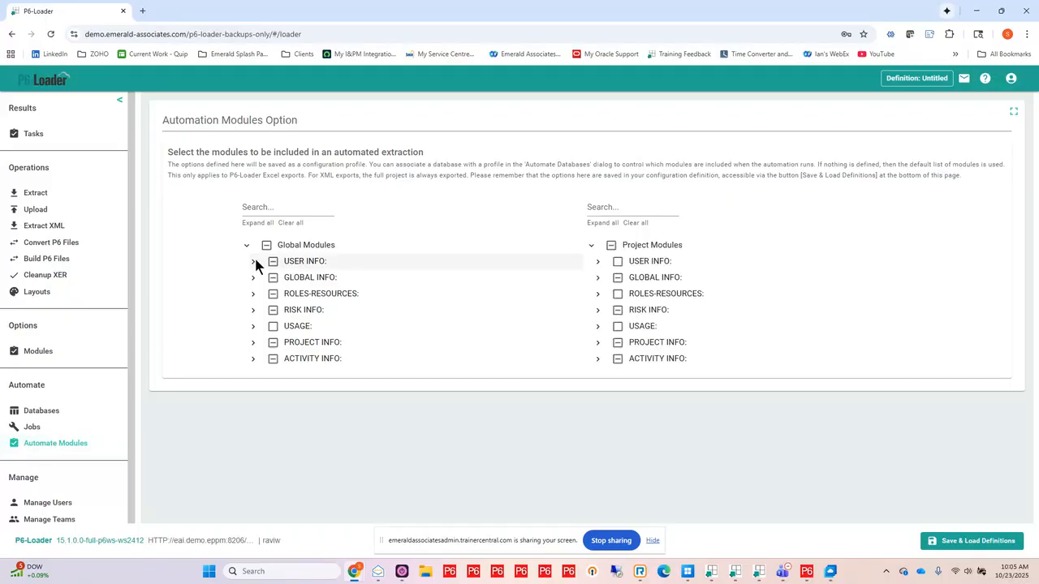
left_click(253, 260)
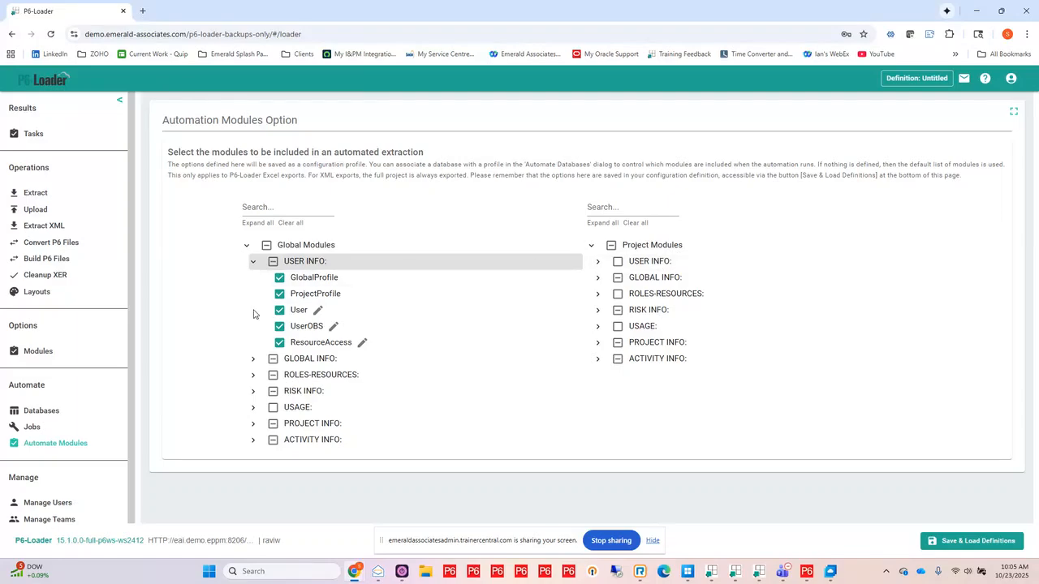
left_click(253, 360)
scroll(188, 307, "down", 5)
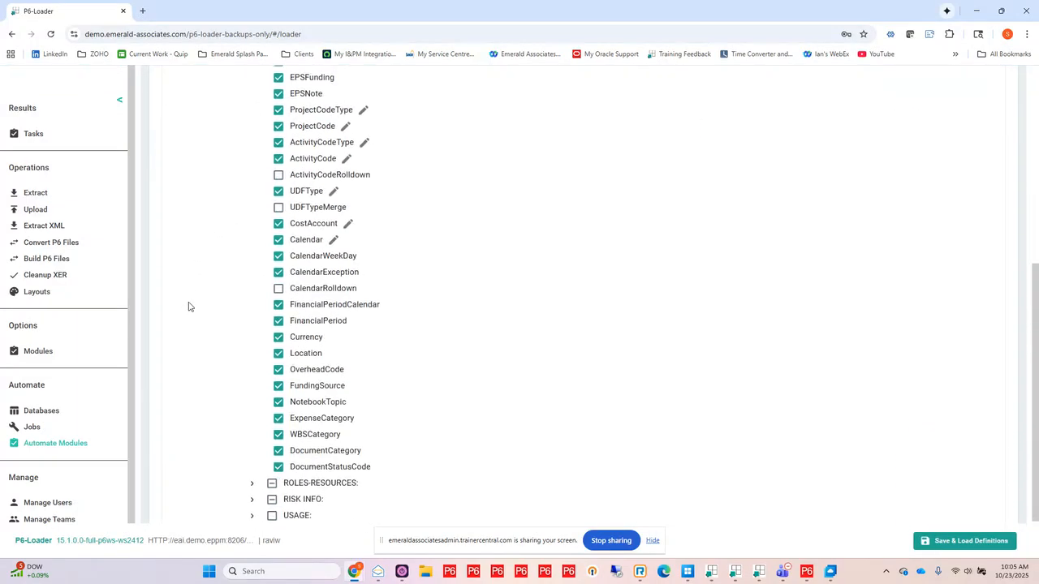
scroll(188, 307, "up", 4)
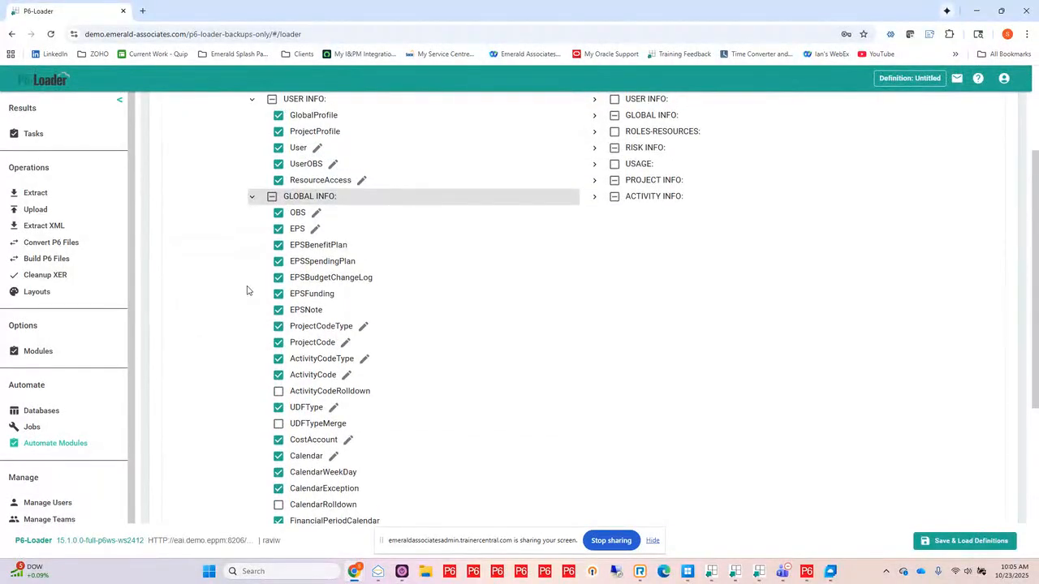
left_click(278, 244)
left_click(279, 261)
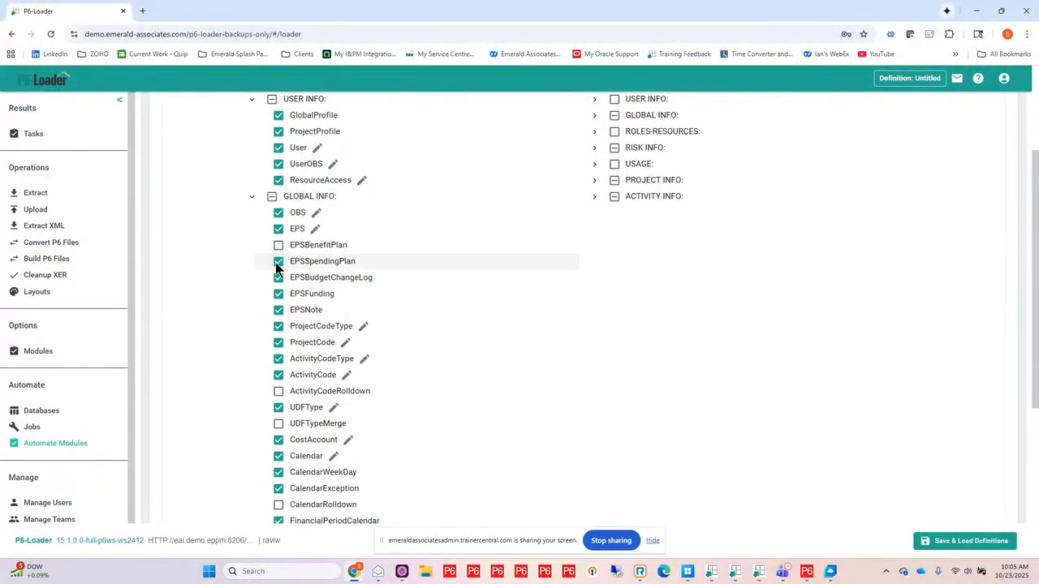
left_click(278, 278)
left_click(278, 293)
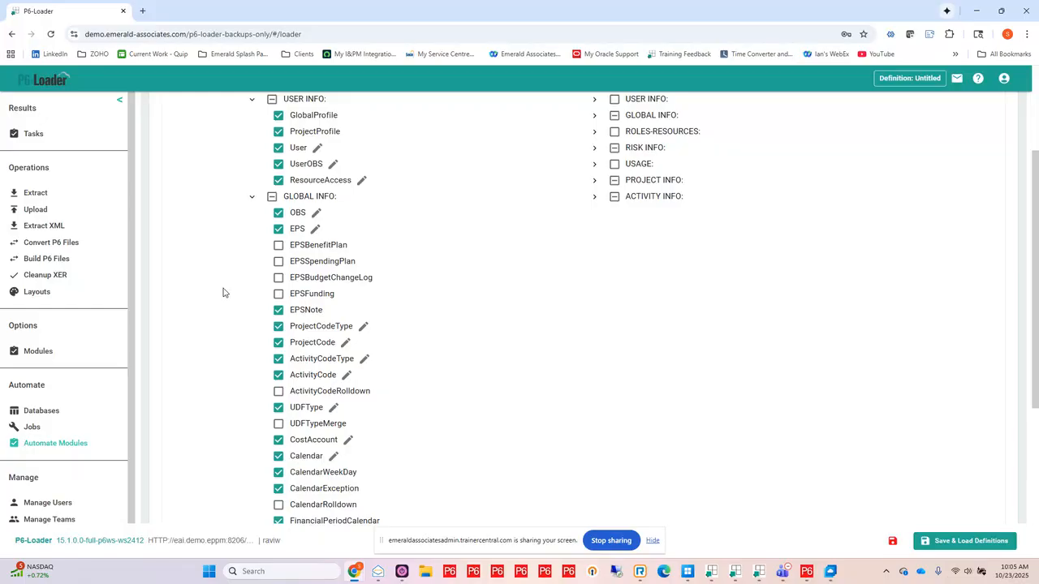
Step: Clear the RiskCategory module under the project modules' risk info
scroll(224, 292, "down", 1)
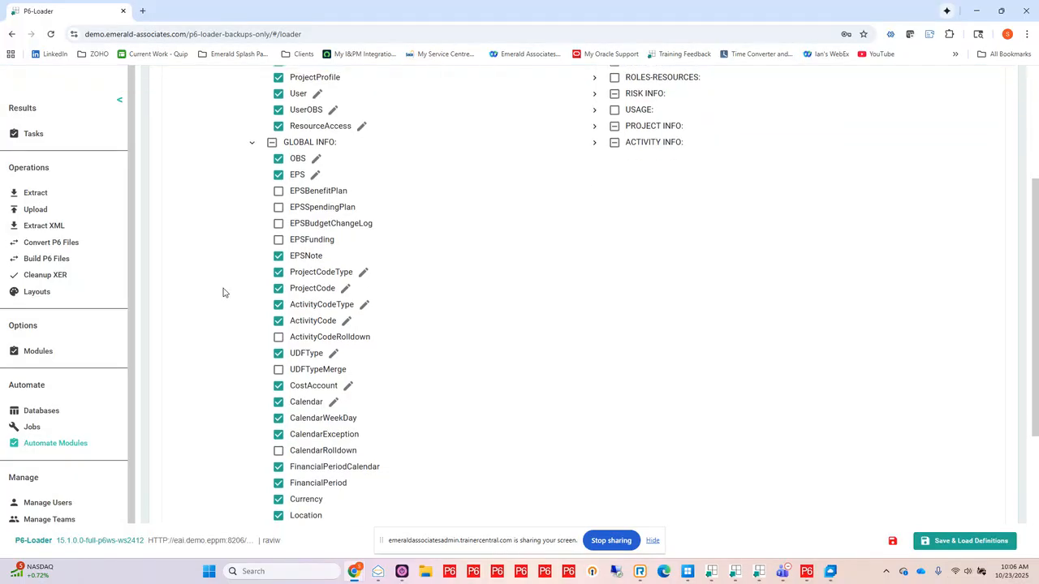
scroll(224, 292, "up", 4)
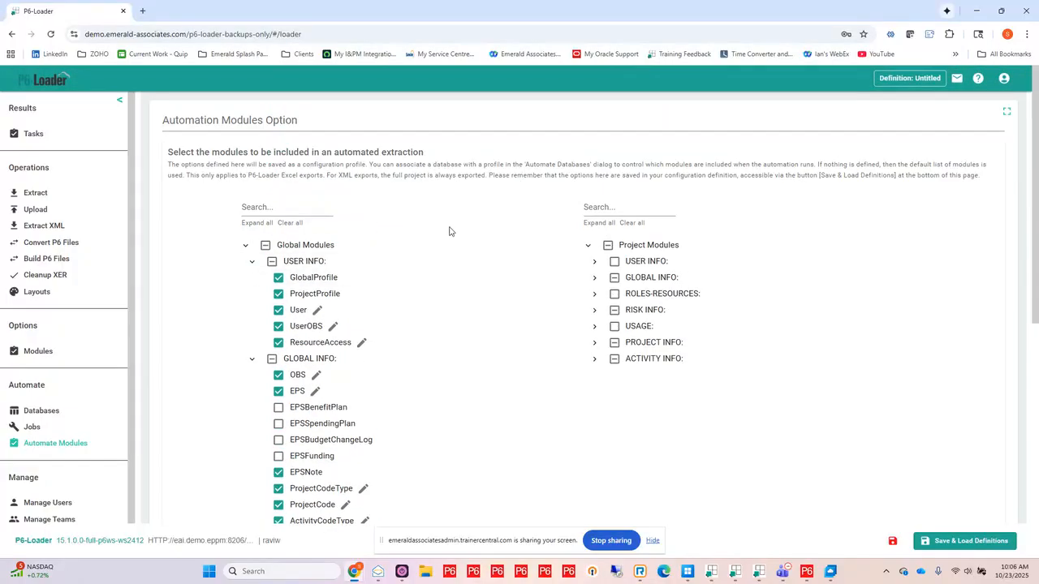
left_click(594, 277)
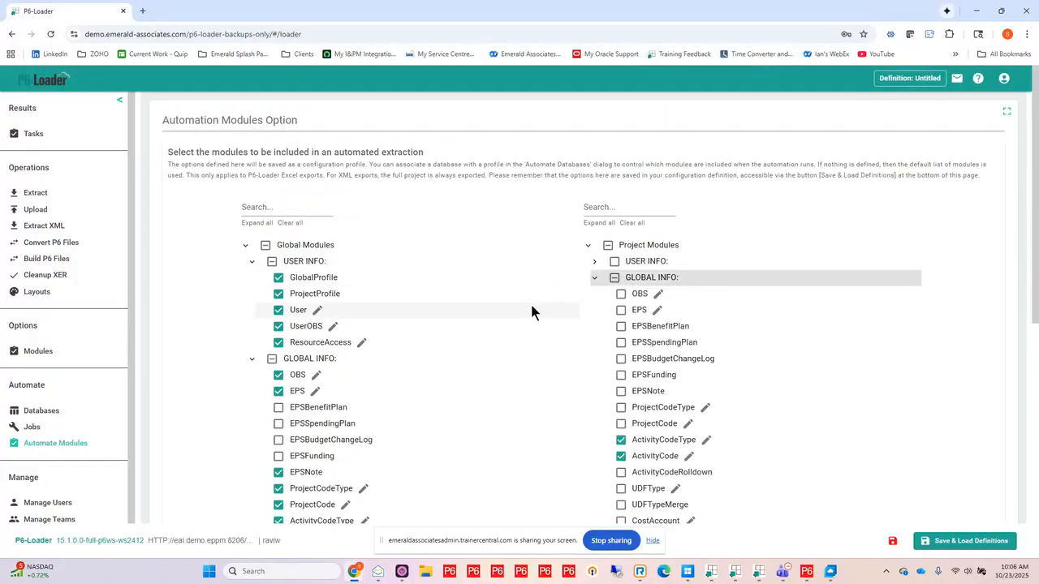
scroll(515, 314, "down", 4)
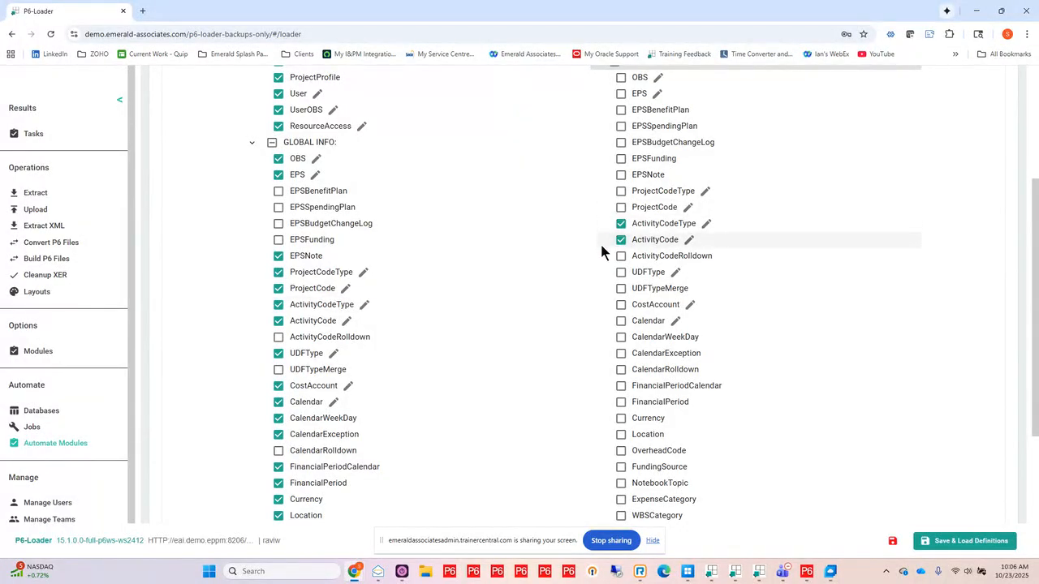
scroll(602, 249, "down", 4)
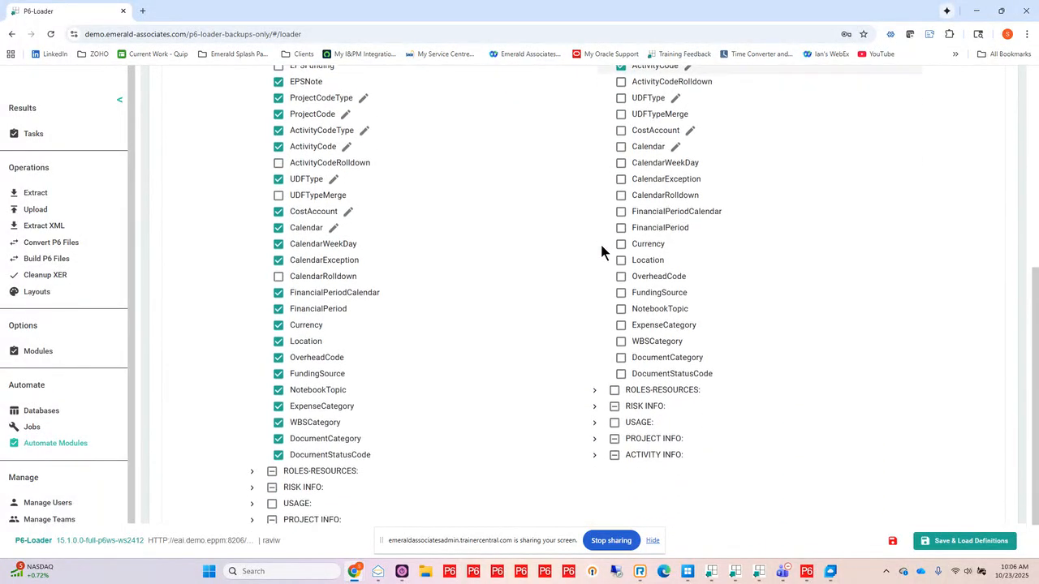
left_click(595, 349)
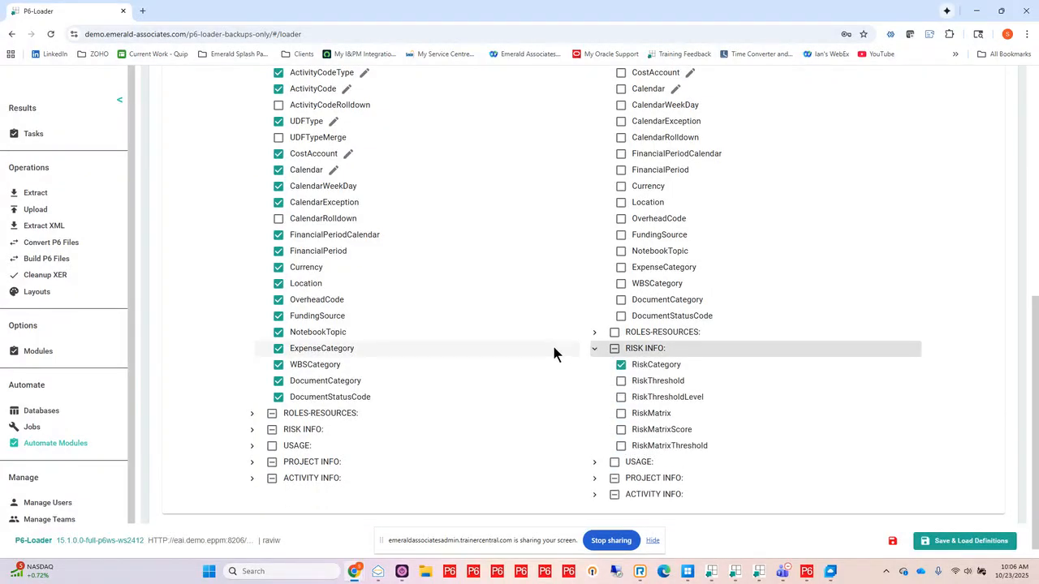
left_click(620, 365)
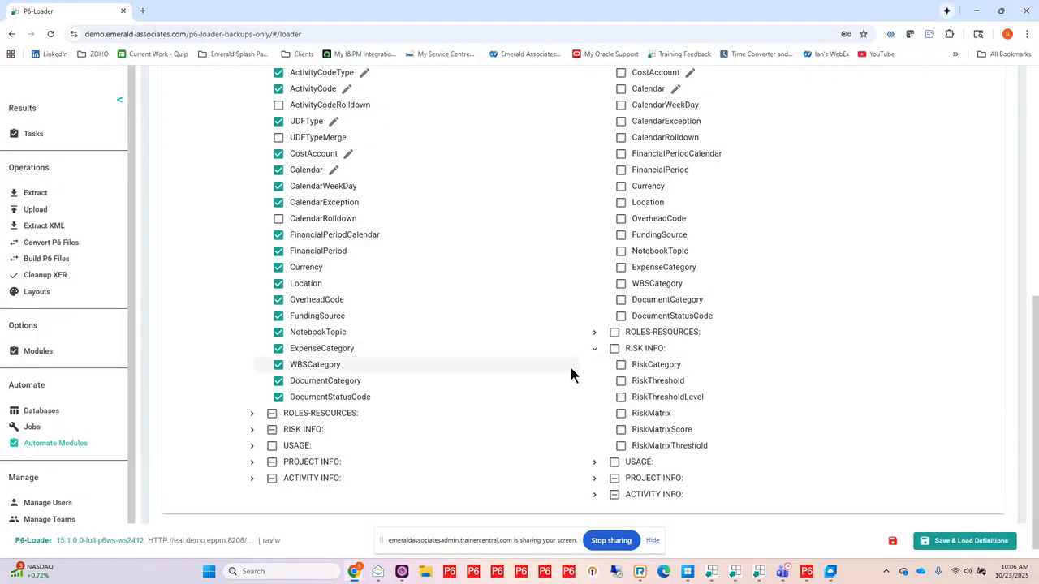
scroll(571, 373, "down", 1)
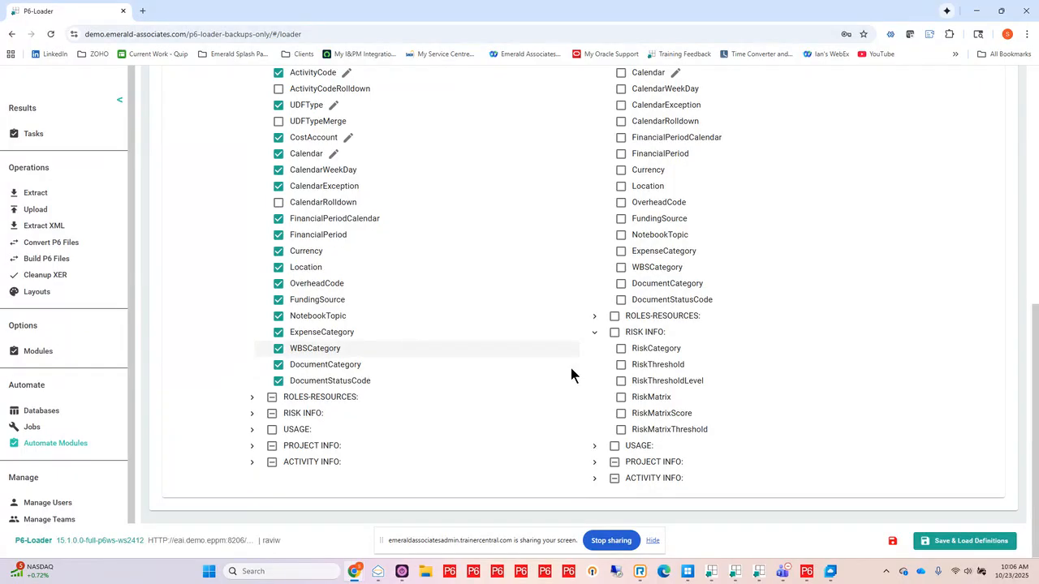
Step: Expand and review the project info and activity info module lists in the project modules
left_click(594, 461)
scroll(546, 371, "down", 4)
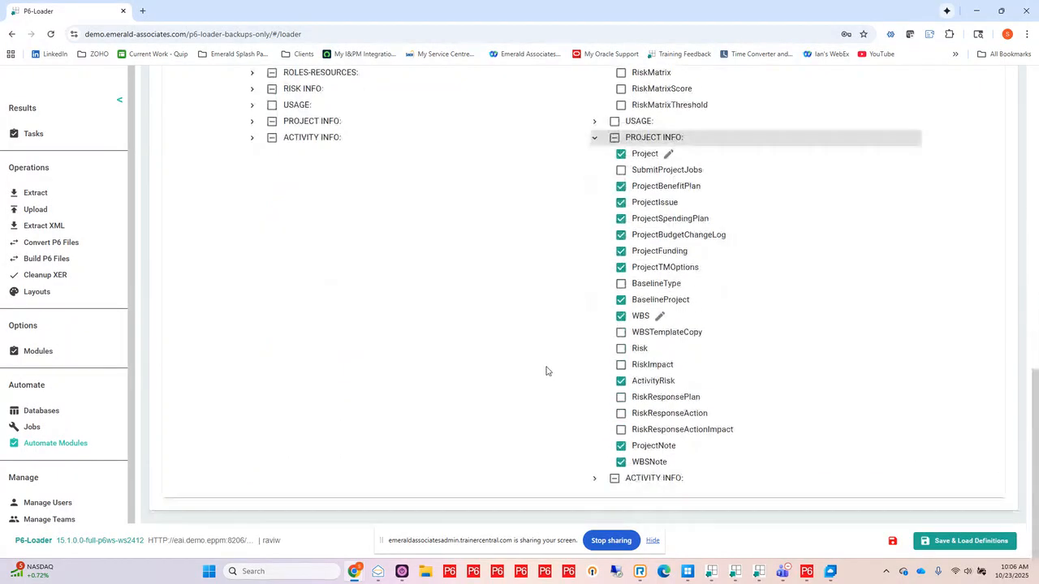
left_click(594, 478)
scroll(583, 391, "down", 3)
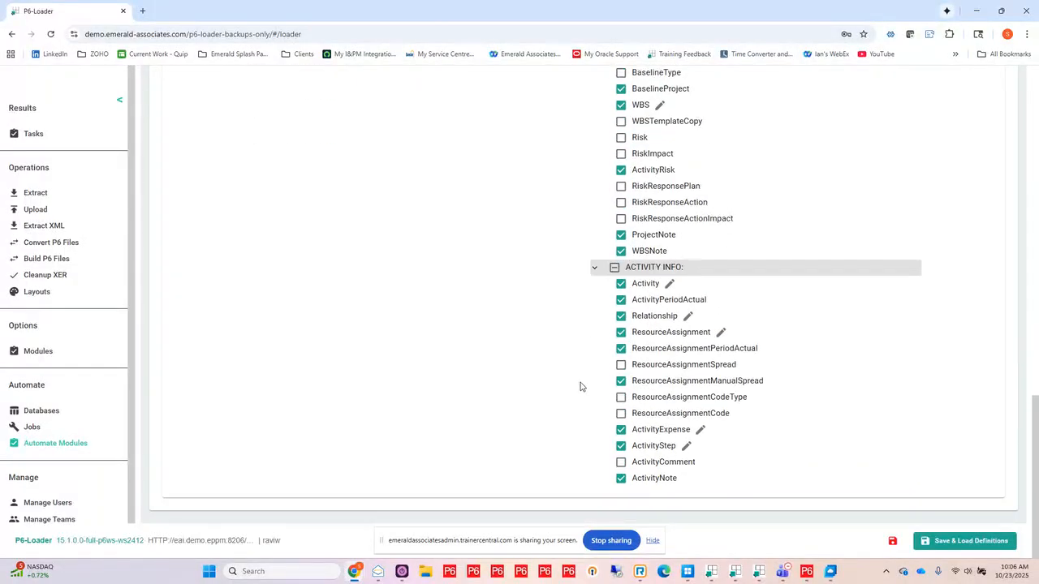
scroll(580, 386, "up", 12)
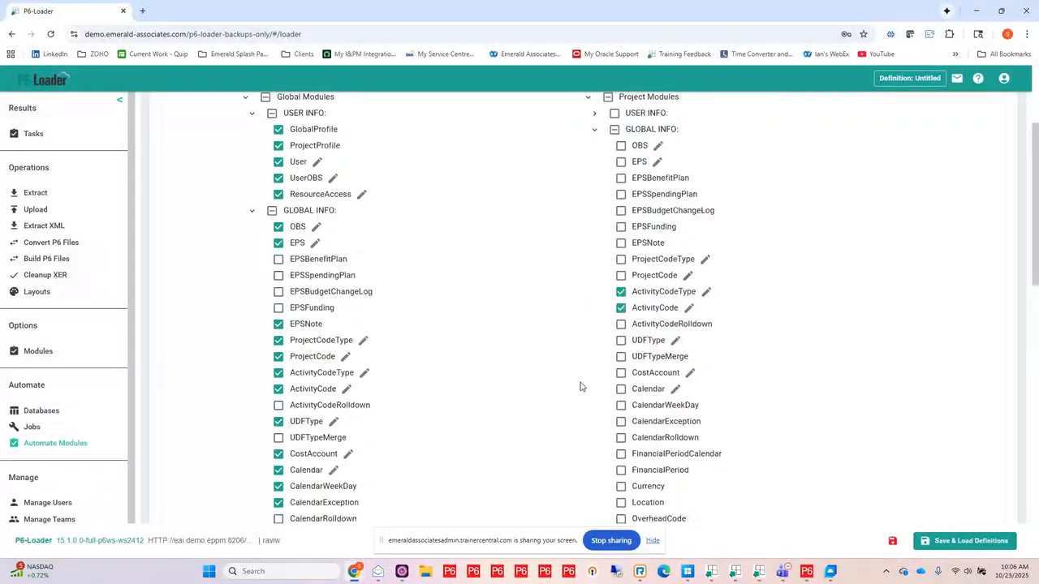
scroll(581, 387, "up", 2)
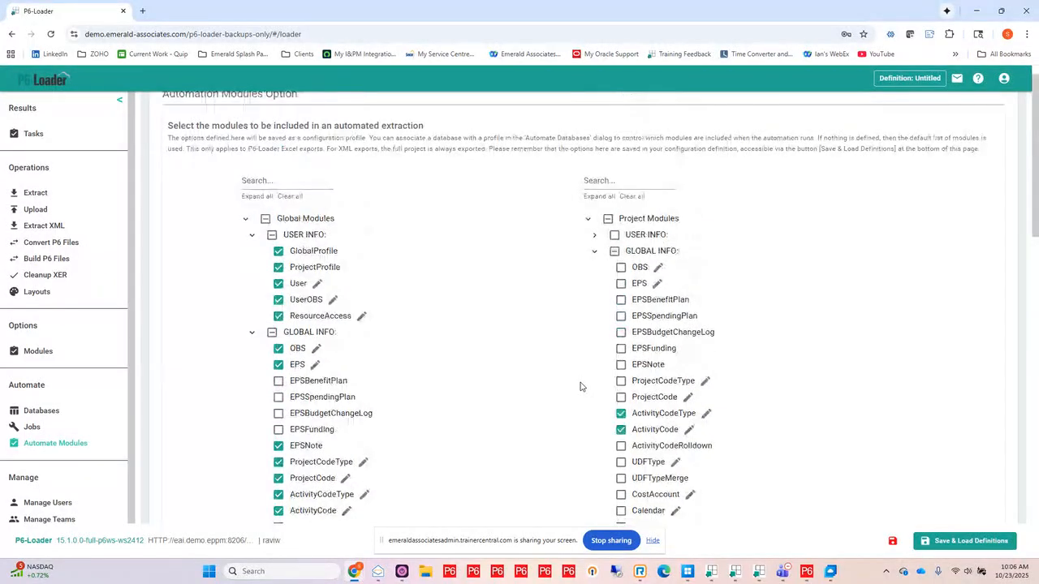
Step: Review the saved loader definitions and the Save As dialog's permission levels, closing both without saving
left_click(972, 545)
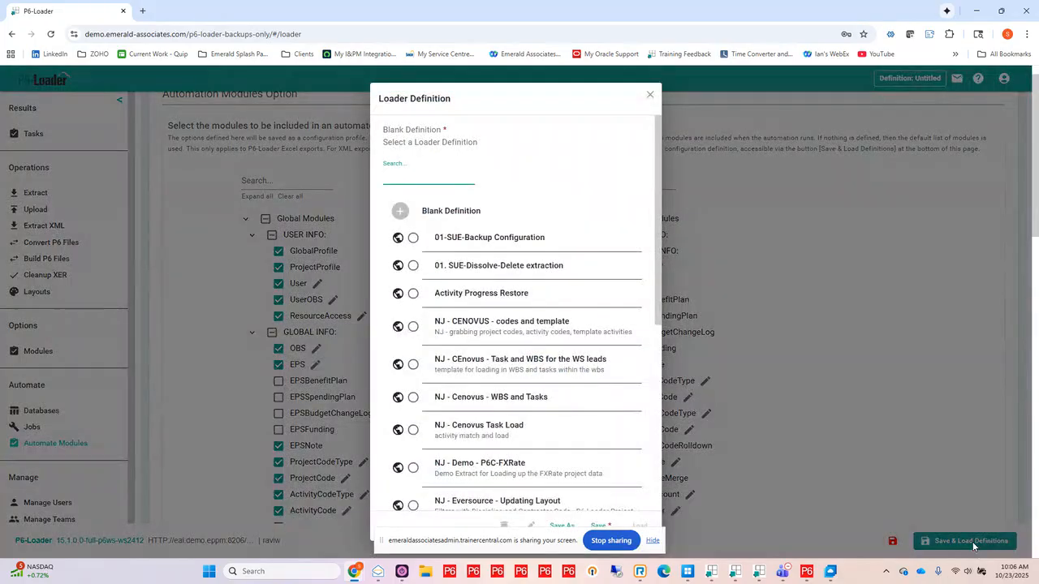
left_click(652, 541)
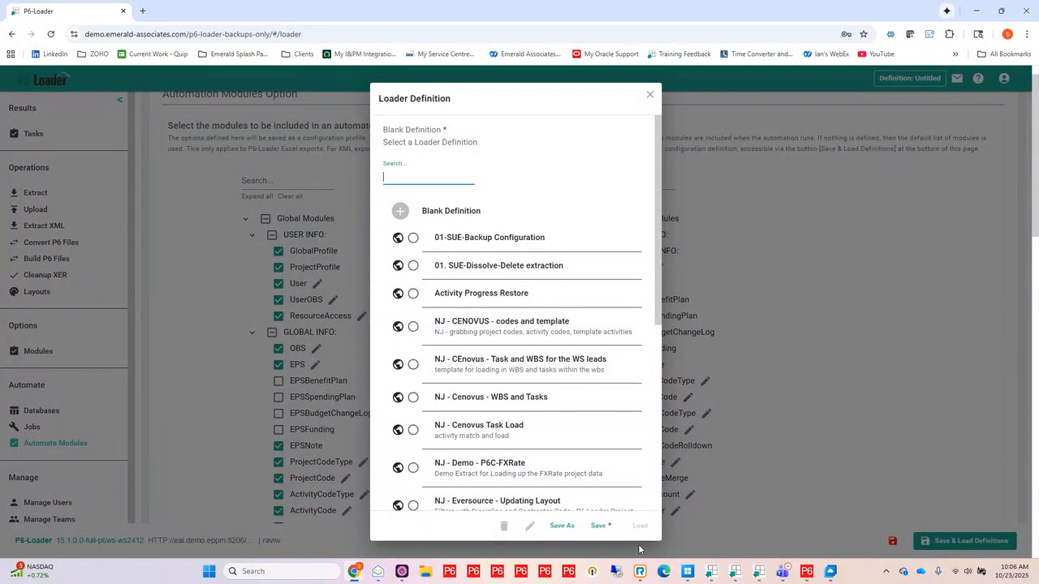
left_click(561, 525)
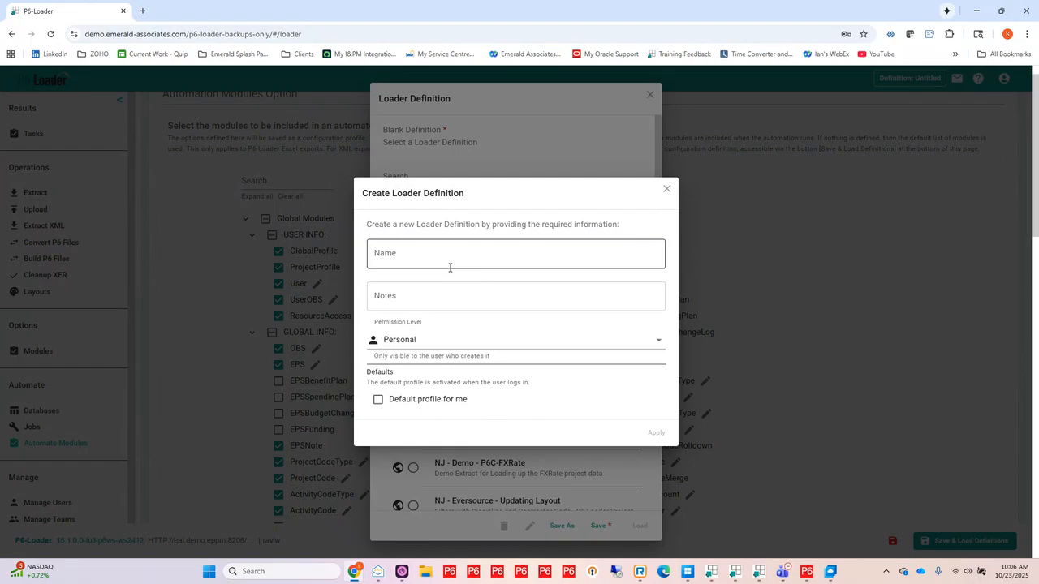
left_click(466, 341)
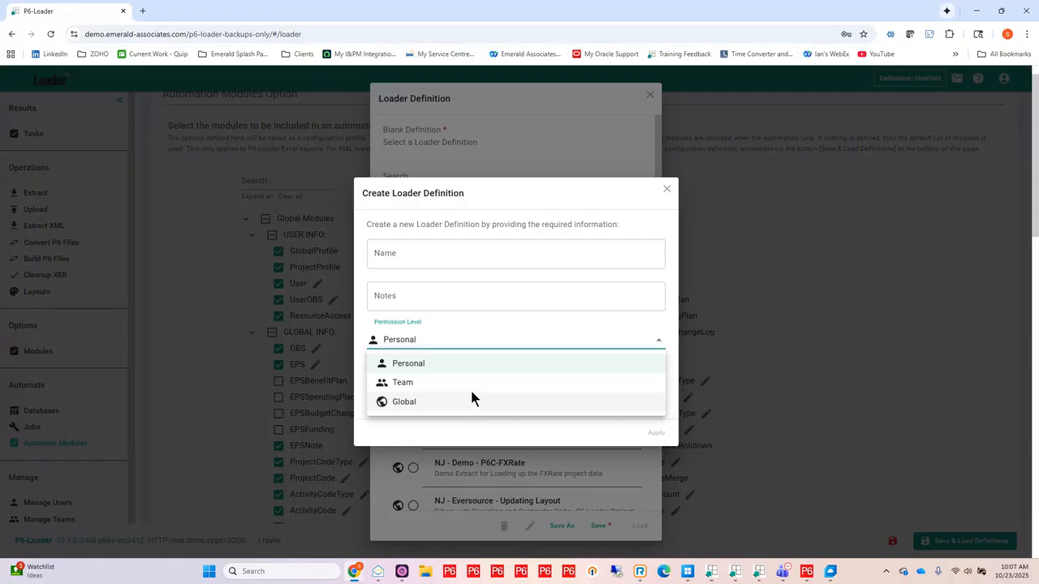
left_click(671, 193)
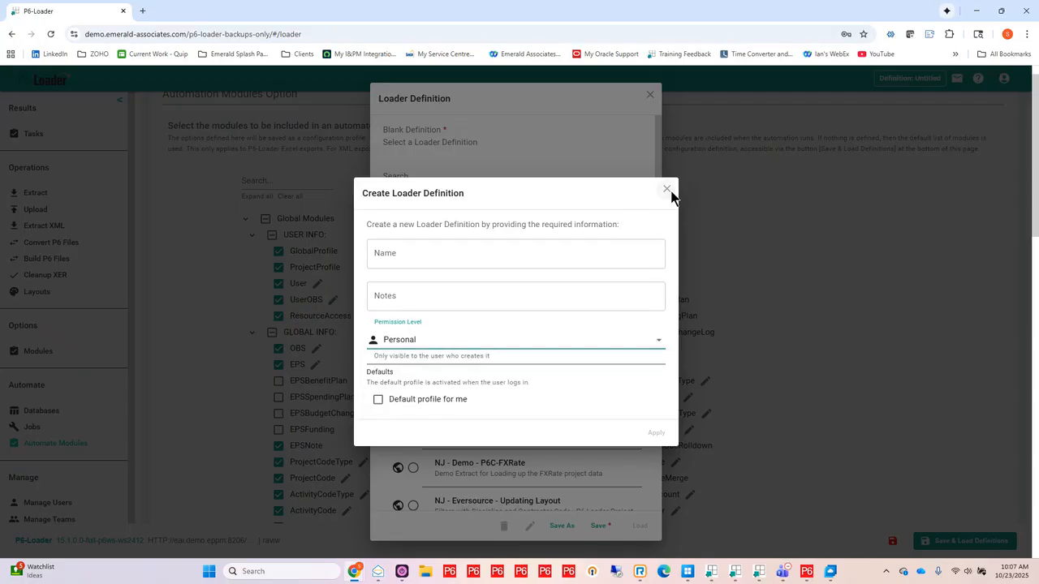
left_click(667, 190)
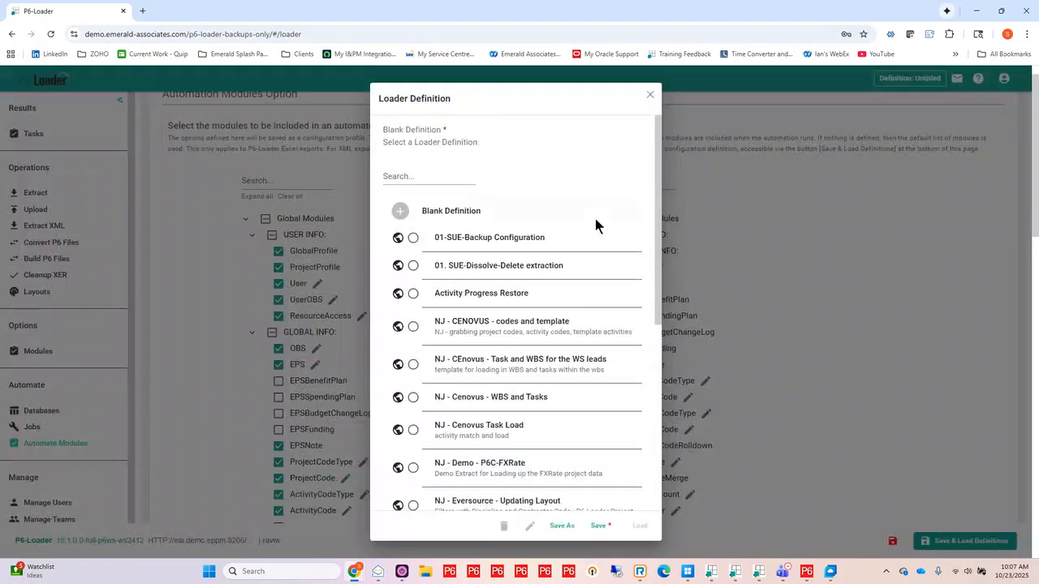
left_click(477, 237)
left_click(649, 97)
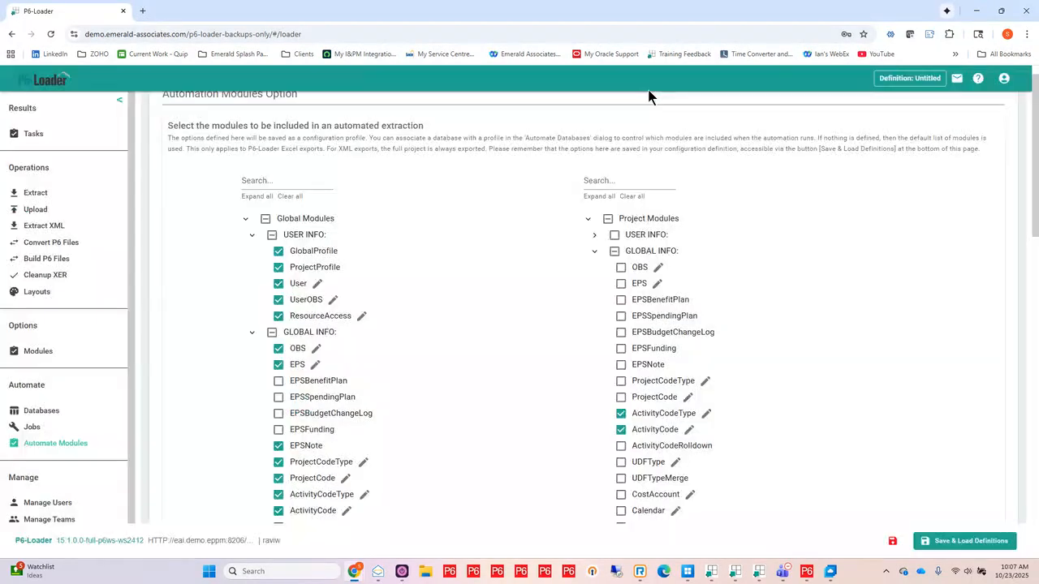
Step: Open the job history and download the 1-demo-2020 job's zip for 2025-10-22
left_click(30, 427)
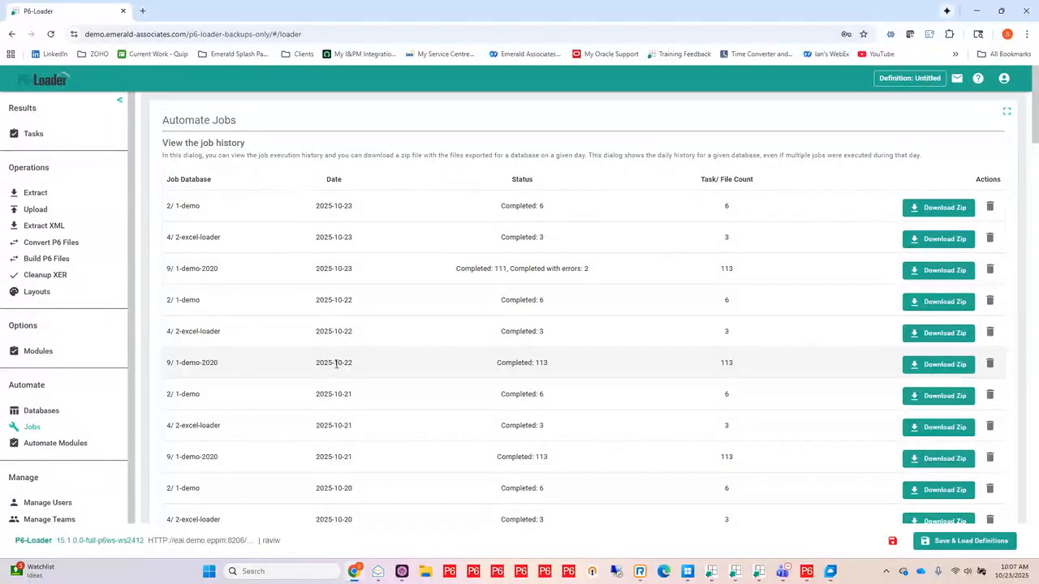
left_click(939, 367)
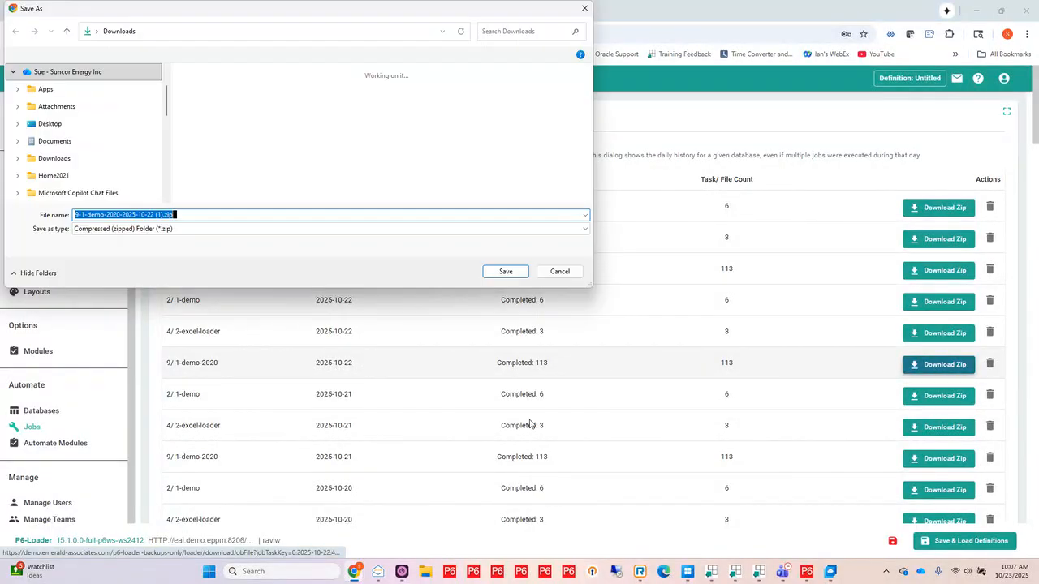
left_click(509, 274)
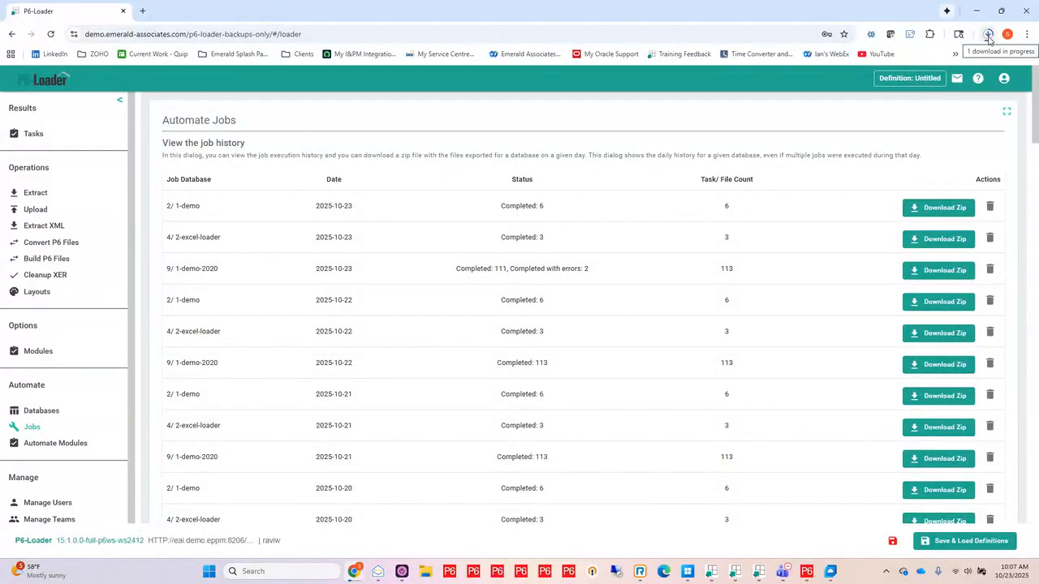
left_click(988, 37)
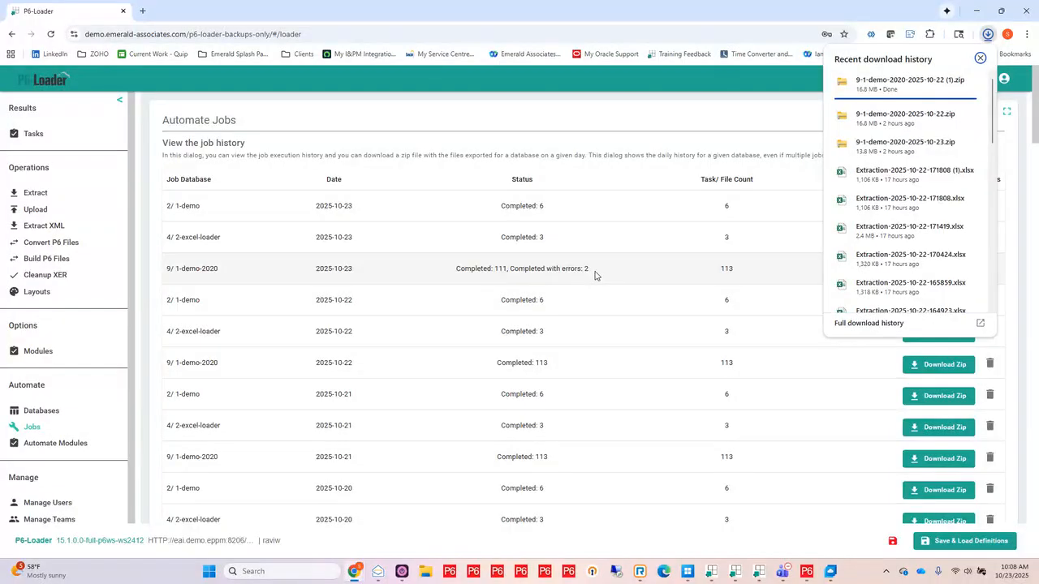
mouse_move(931, 120)
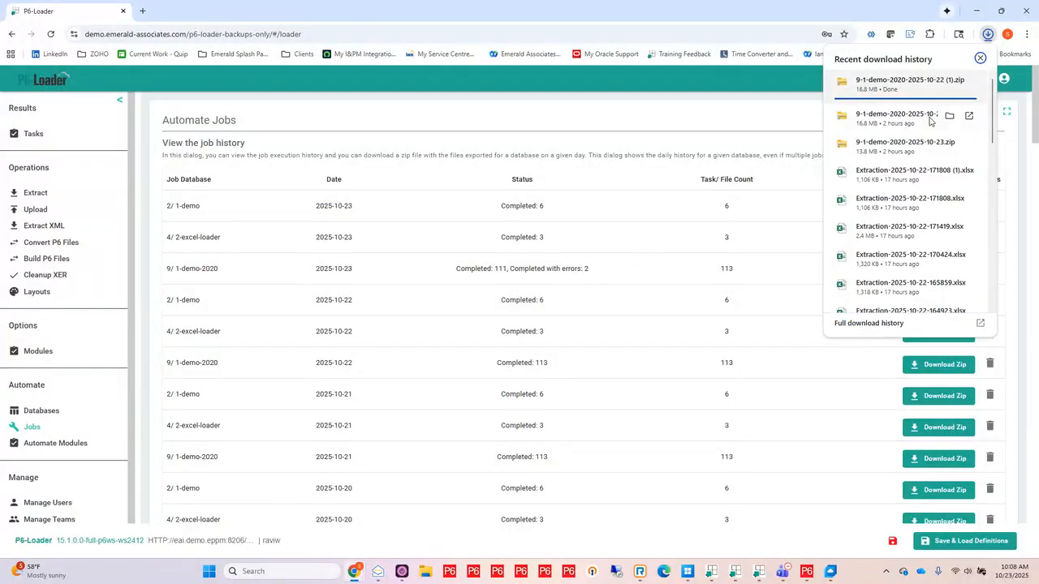
left_click(426, 573)
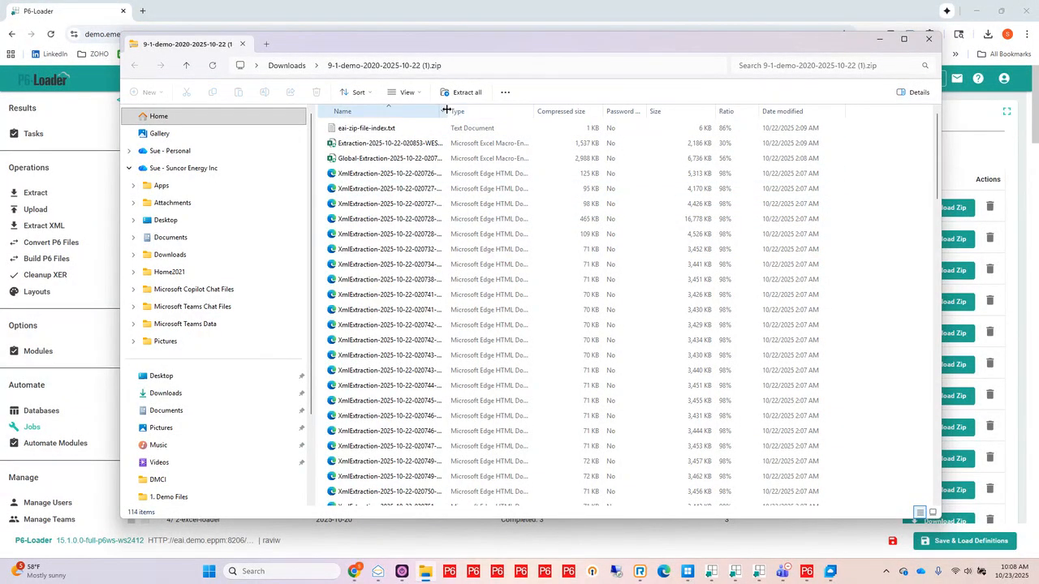
left_click_drag(445, 114, 536, 114)
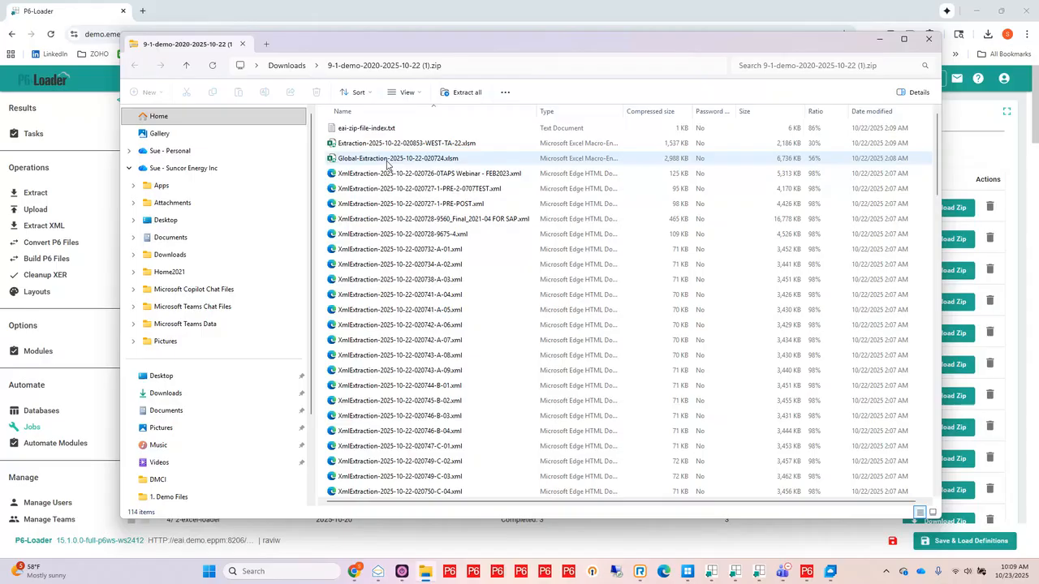
scroll(398, 231, "down", 6)
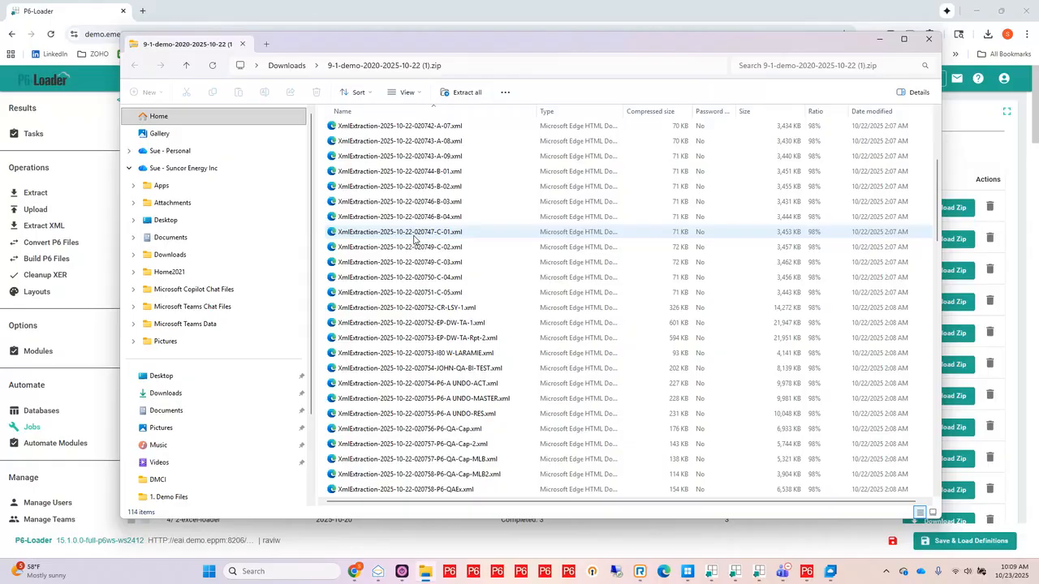
scroll(414, 237, "up", 6)
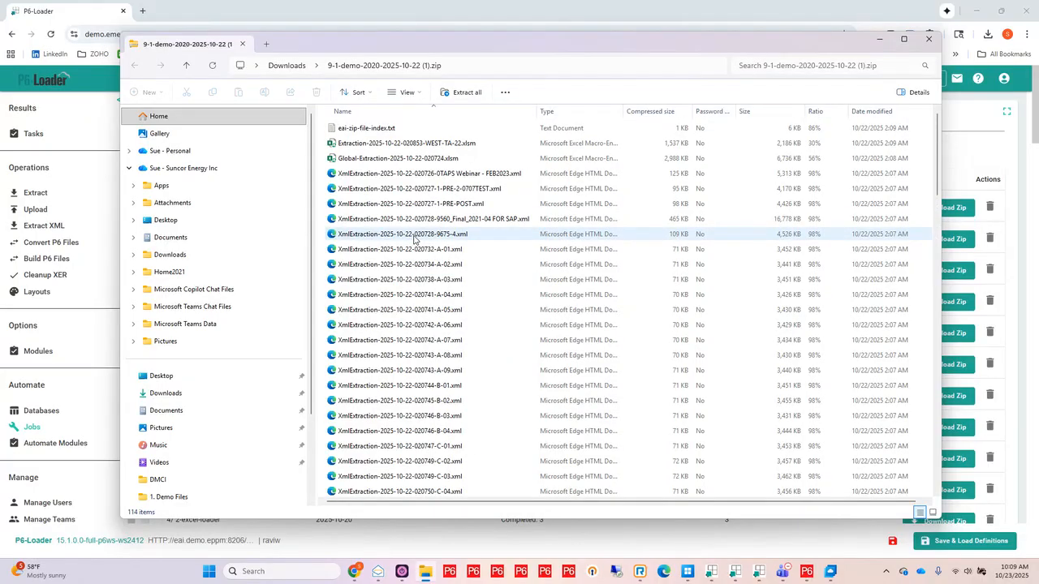
left_click(929, 41)
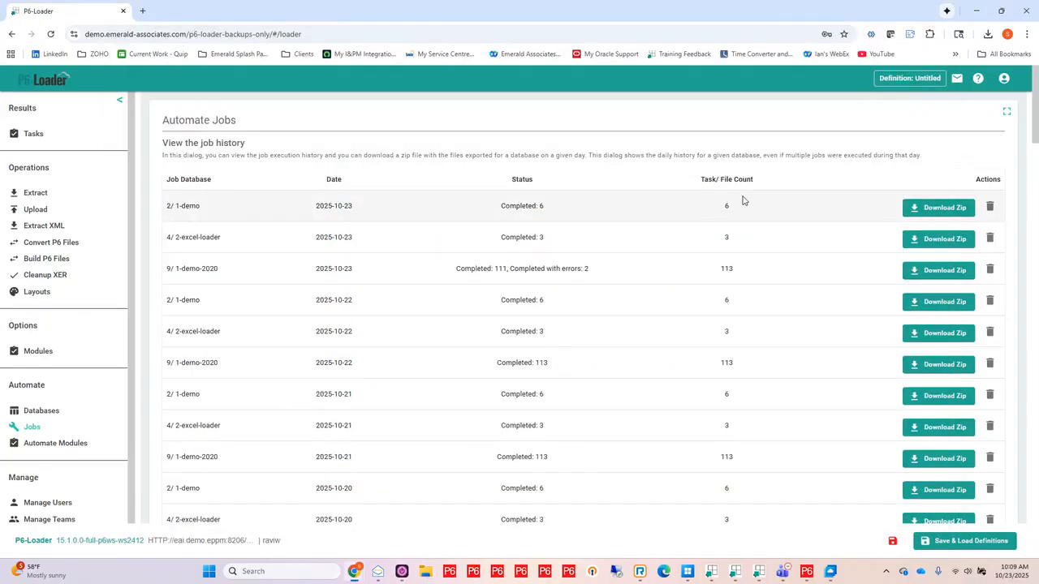
Step: Switch to Primavera P6 and review the Daily and Incl. Baselines automation code values for the P6-Loader demo projects
left_click(806, 571)
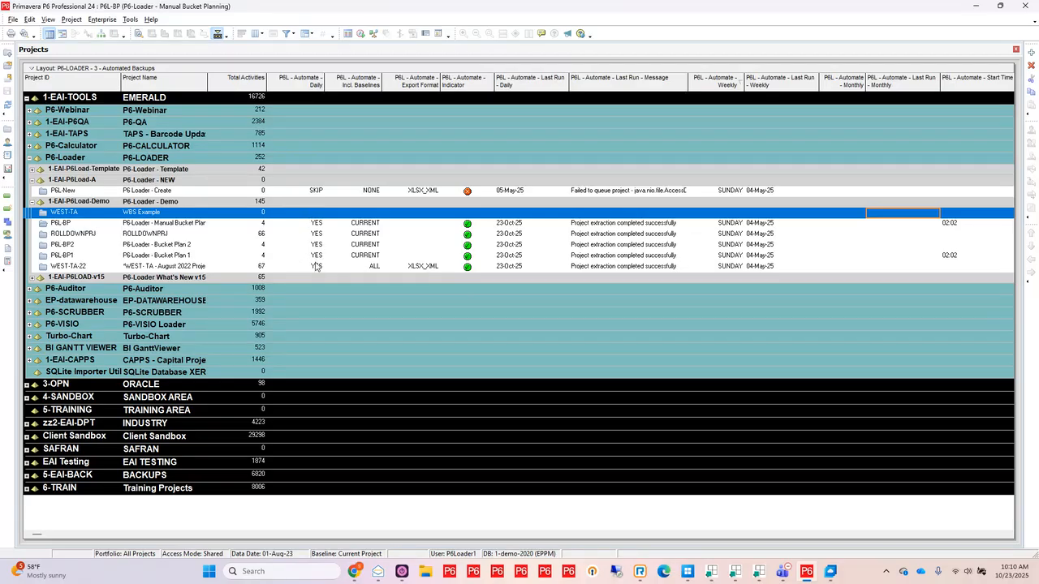
left_click(316, 191)
left_click(316, 193)
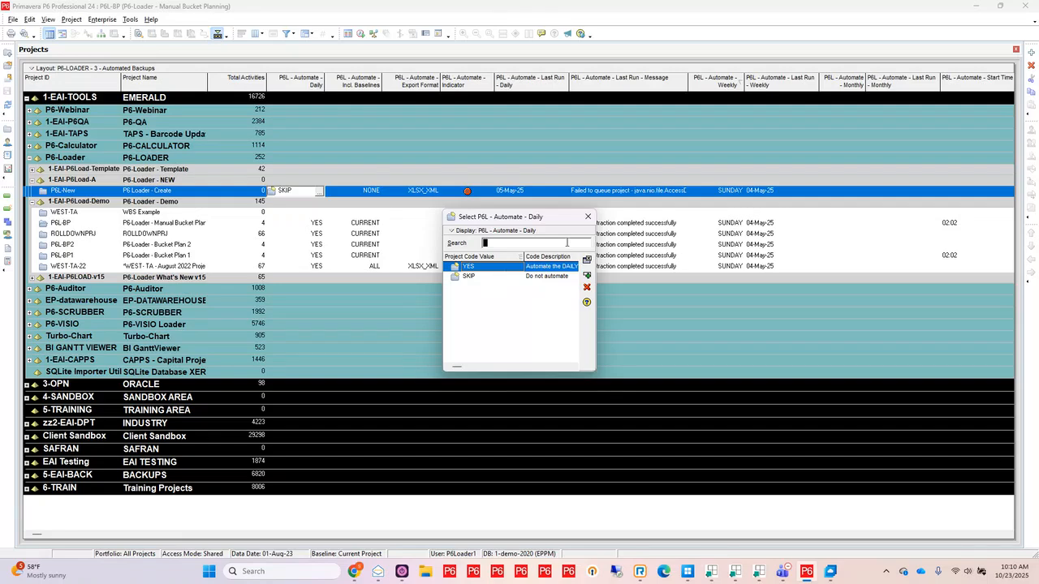
left_click(587, 216)
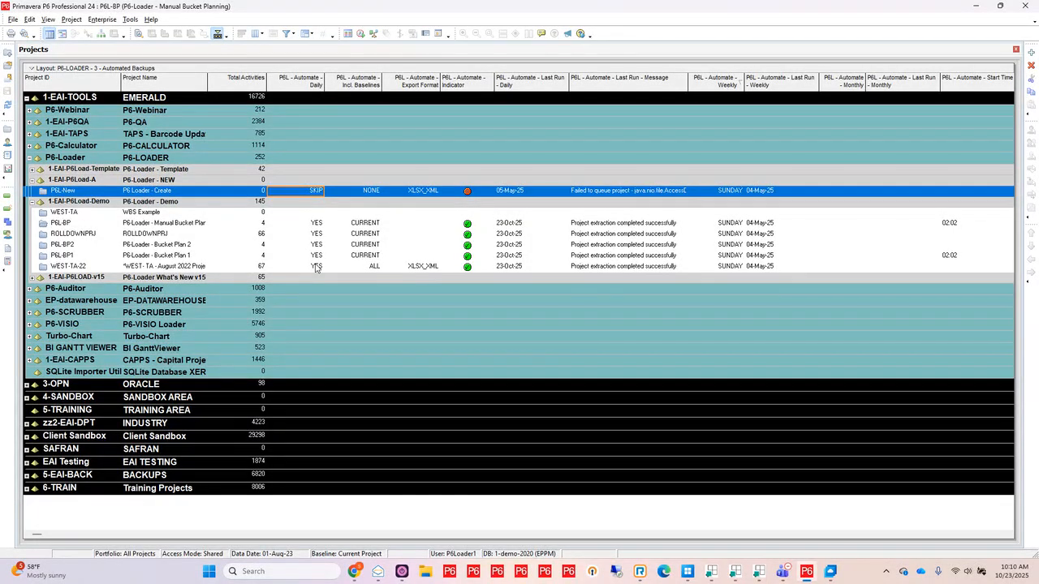
left_click(371, 224)
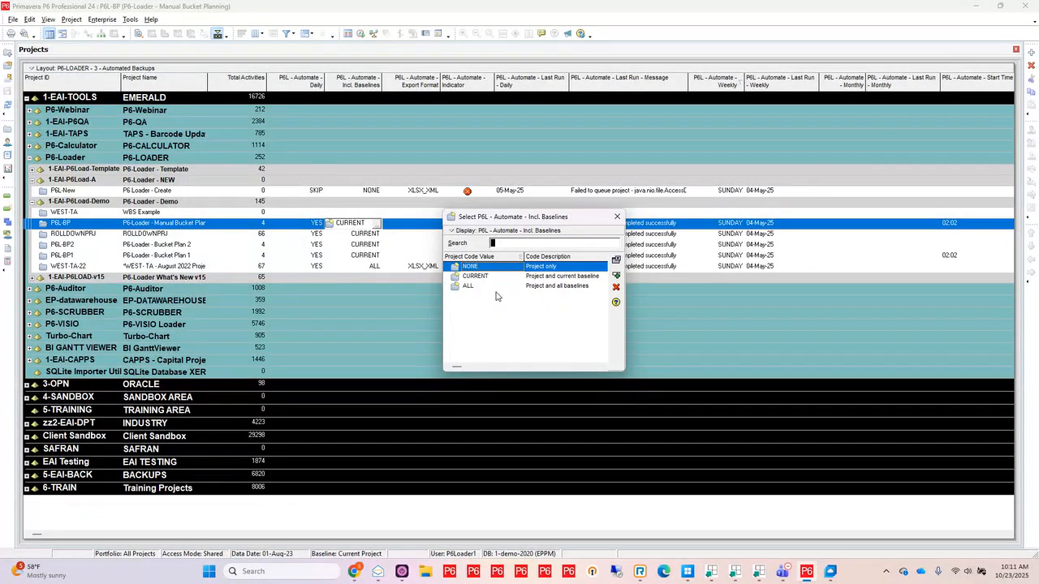
left_click(618, 217)
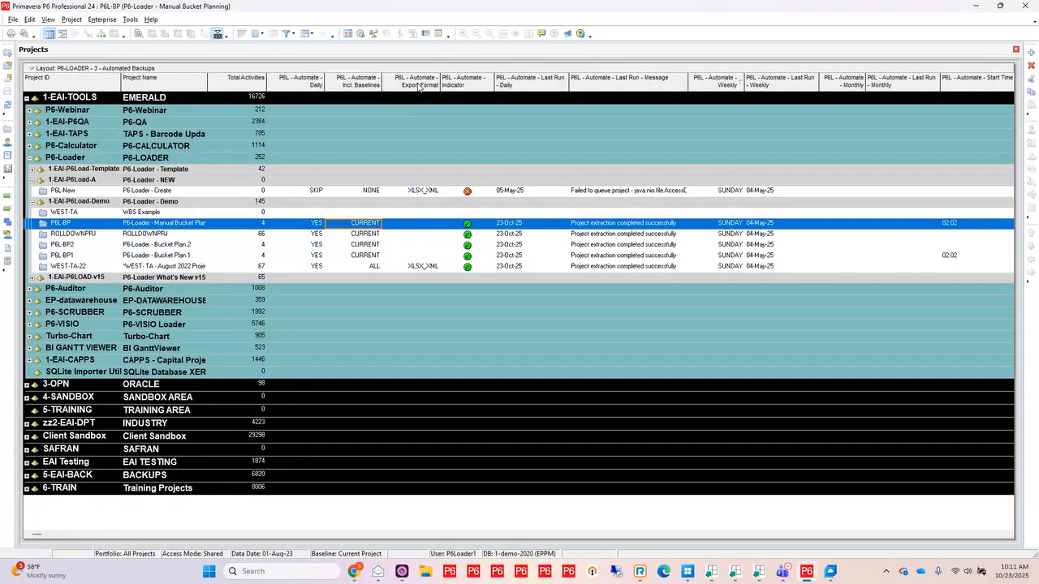
Step: Review the Export Format and Monthly automation code options for the P6-Loader demo projects
left_click(427, 268)
left_click(430, 268)
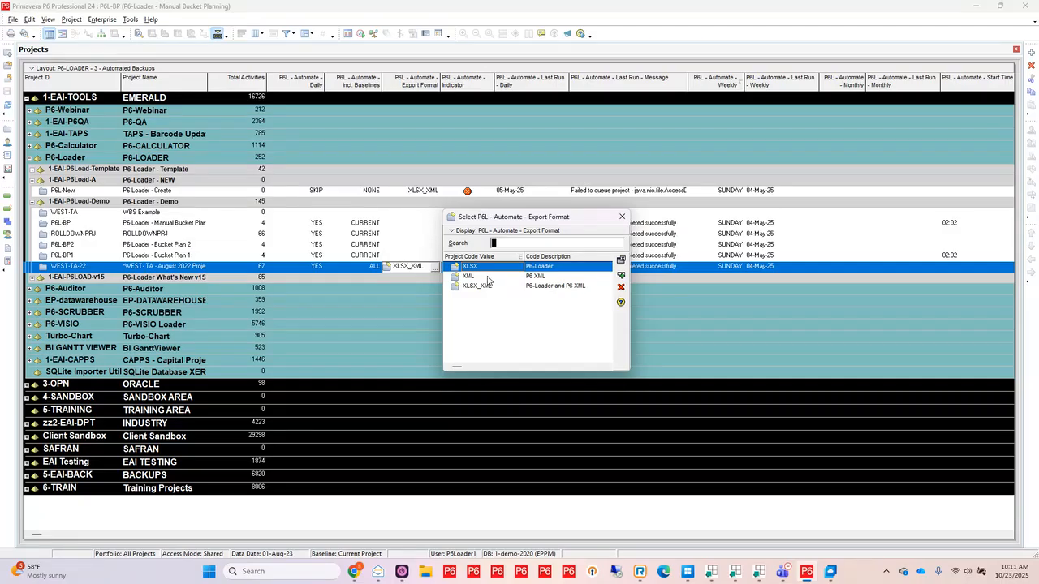
left_click(622, 217)
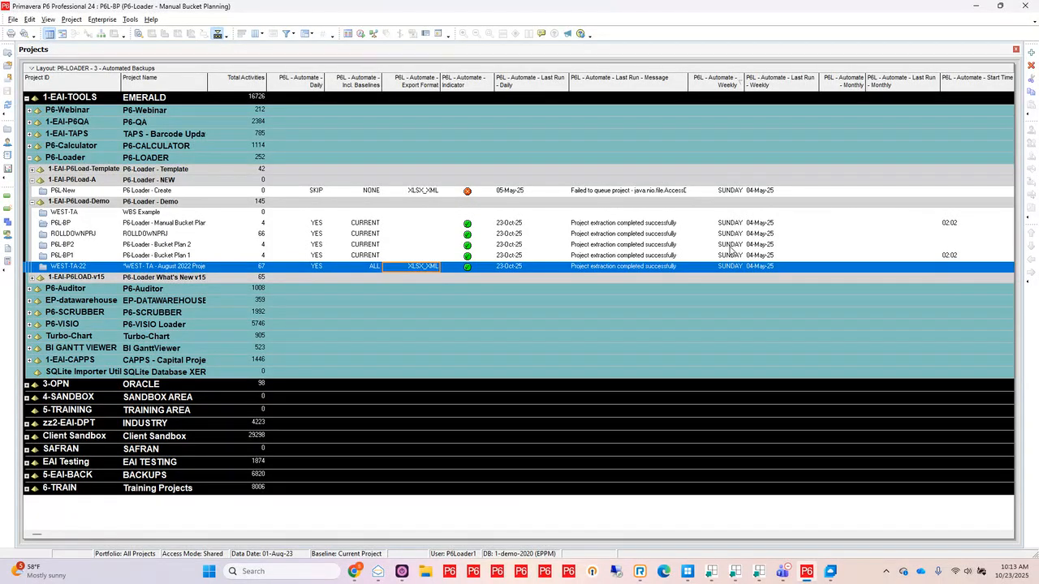
left_click(845, 226)
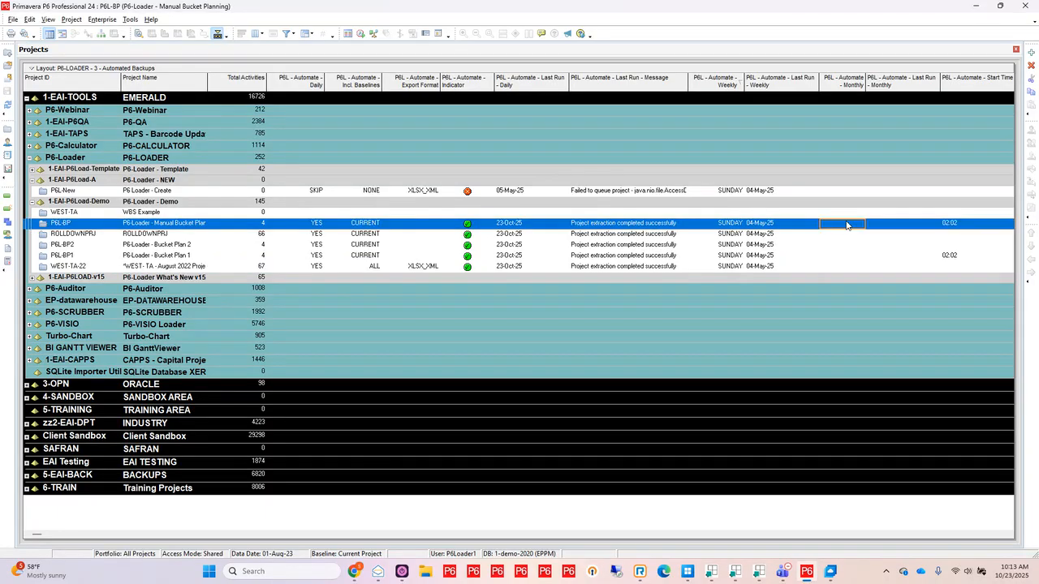
left_click(848, 226)
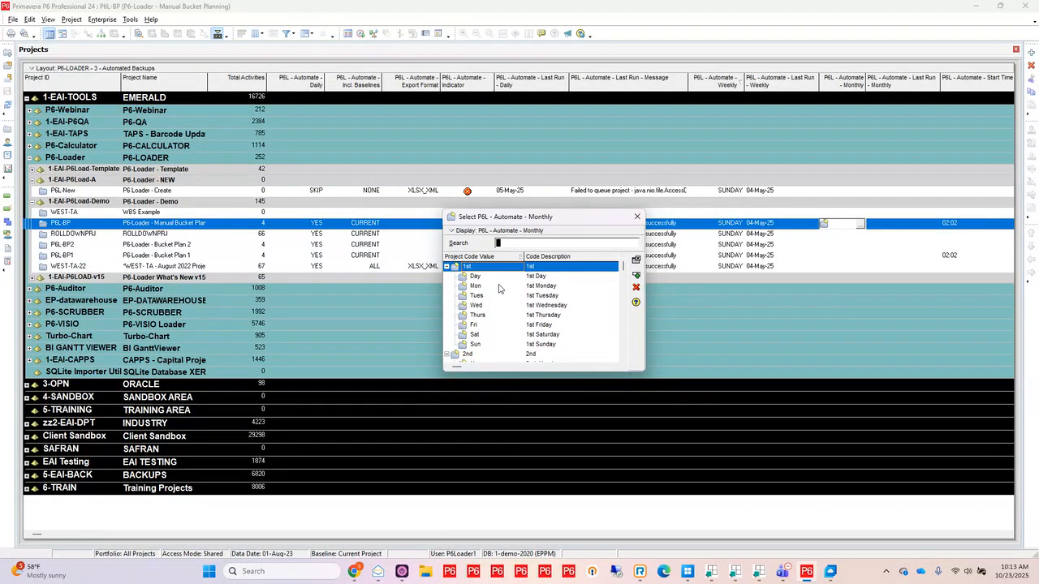
scroll(499, 288, "down", 3)
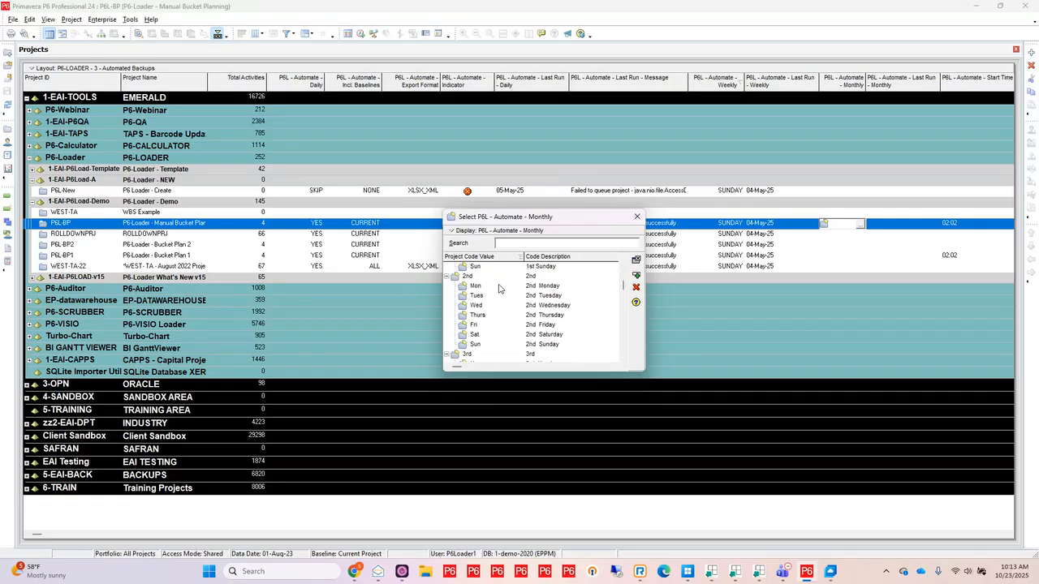
scroll(499, 288, "up", 3)
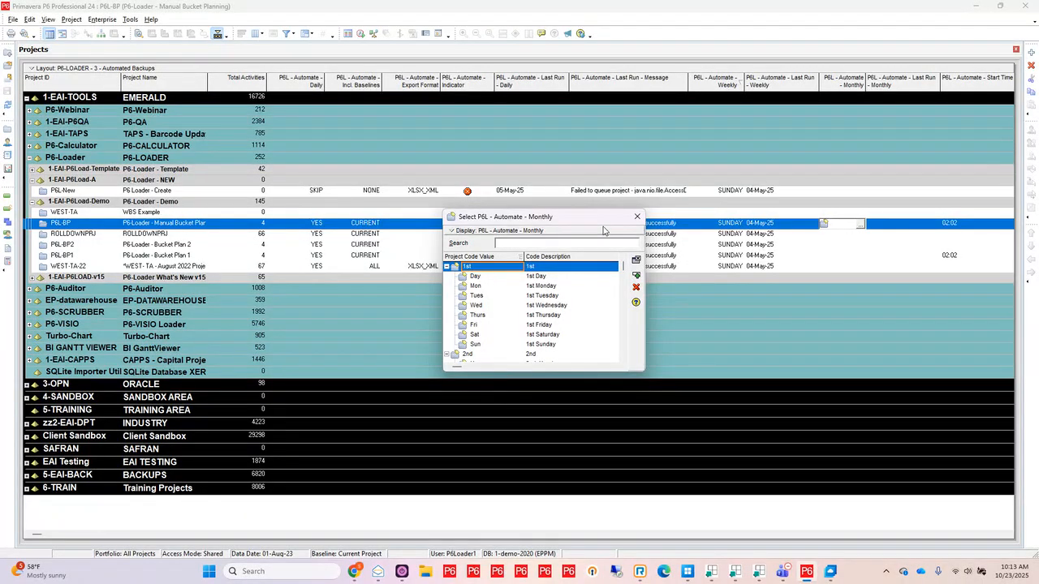
left_click(636, 217)
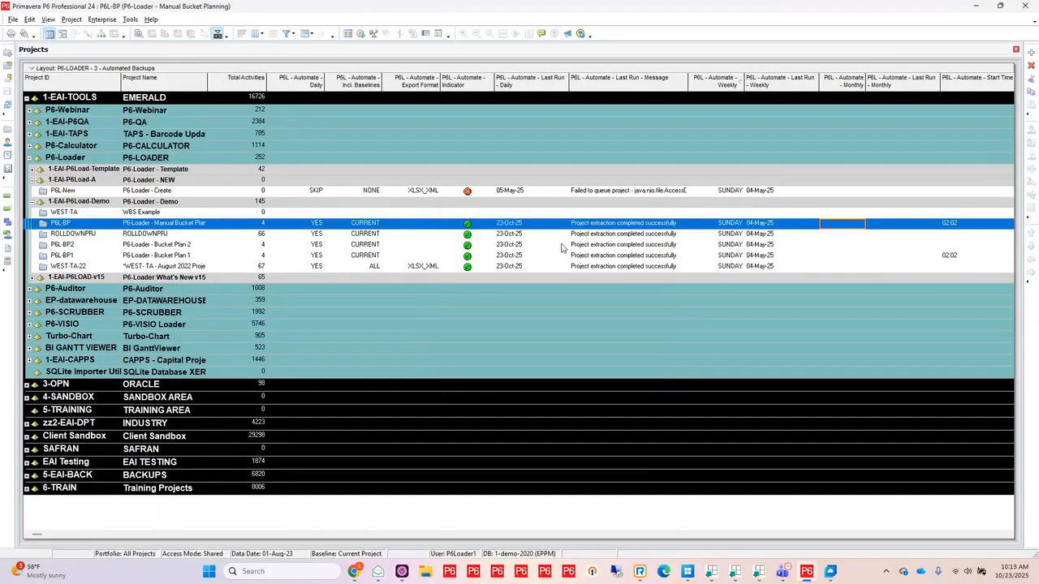